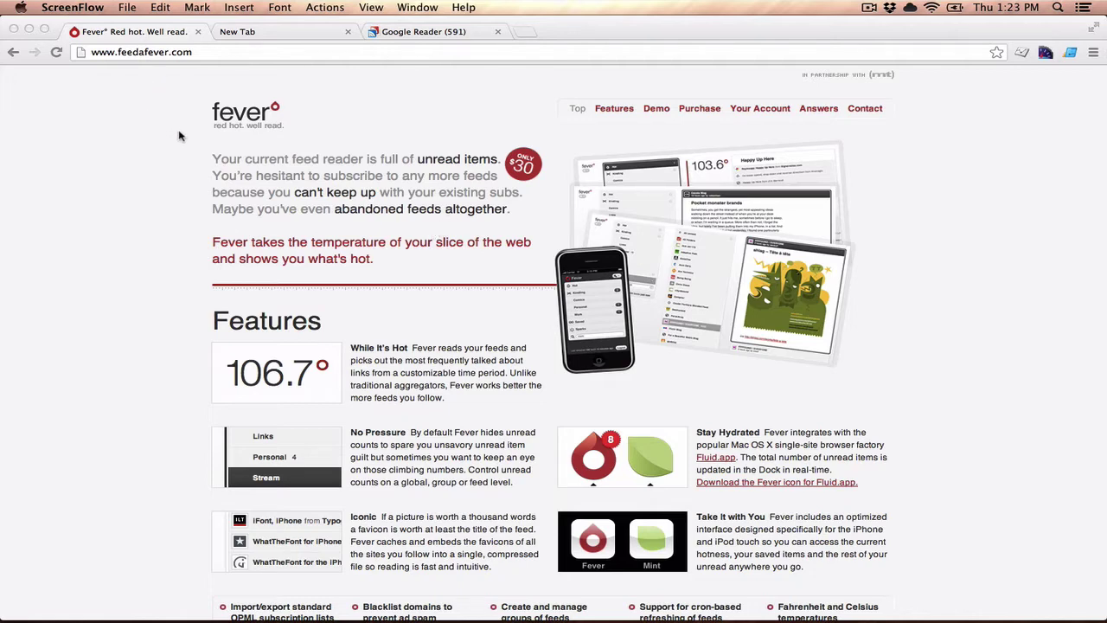
Log in to the existing Fever account using the login form's e-mail and password.
scroll(362, 190, down, 2)
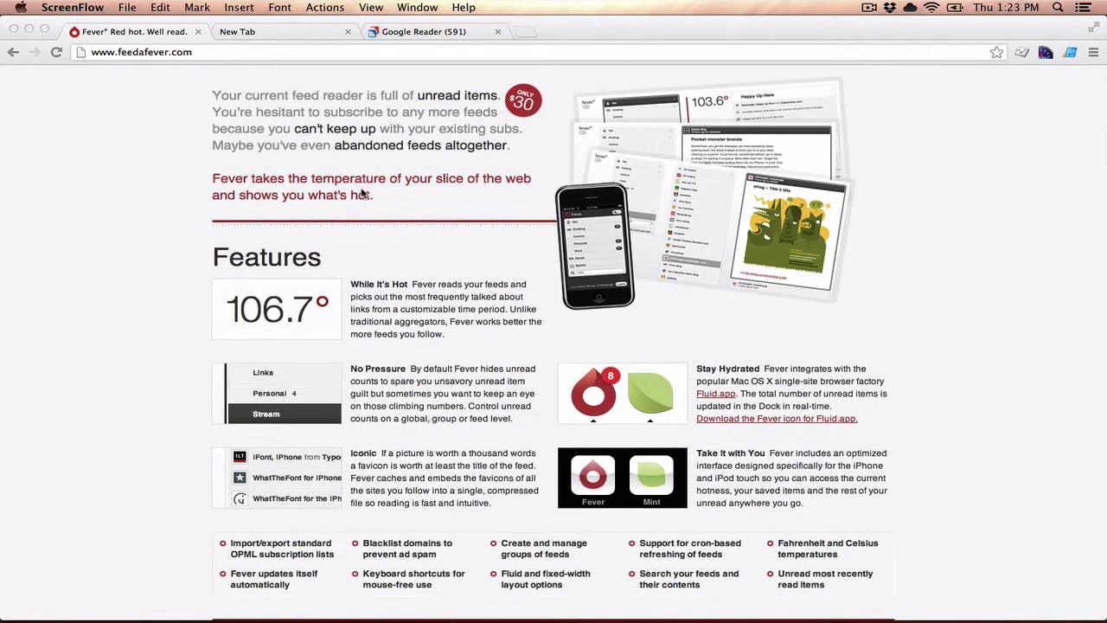
scroll(363, 190, down, 1)
scroll(362, 192, down, 10)
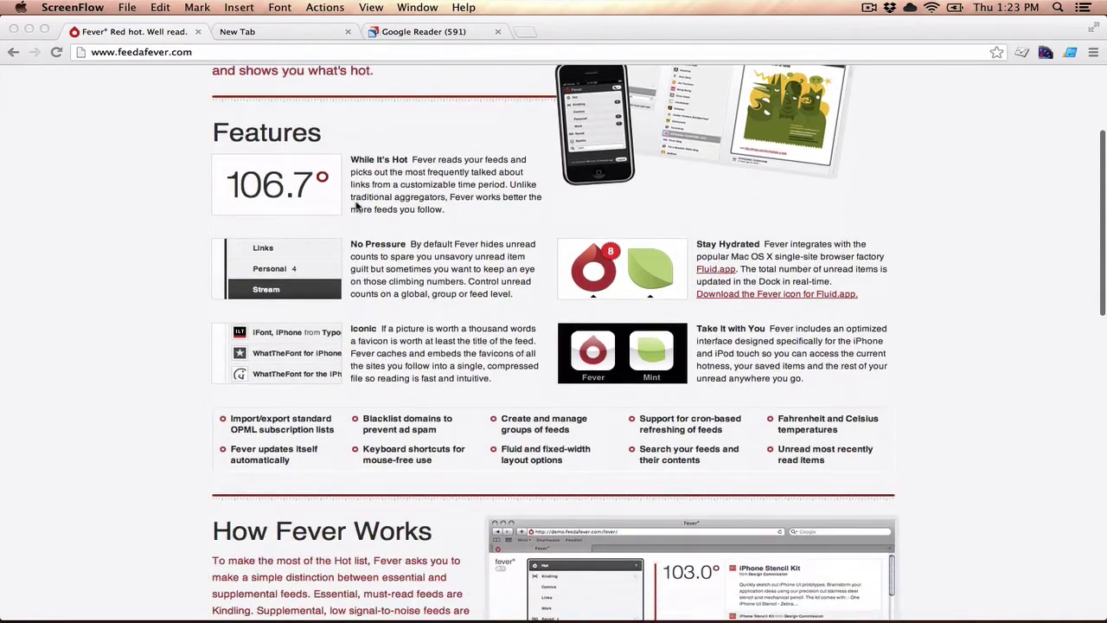
scroll(359, 203, down, 15)
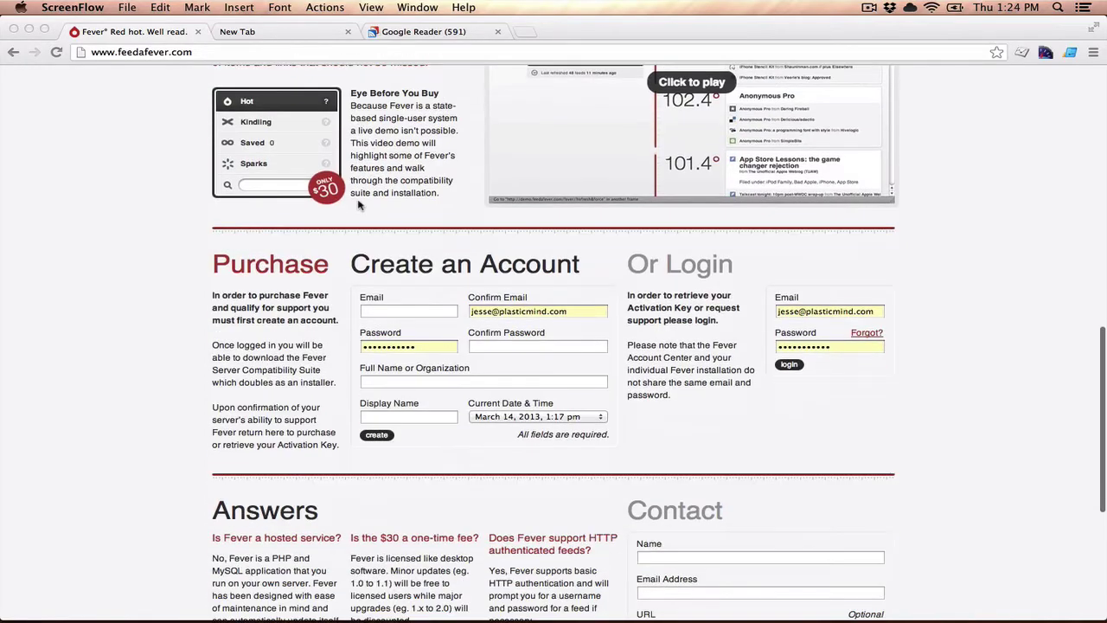
triple_click(551, 228)
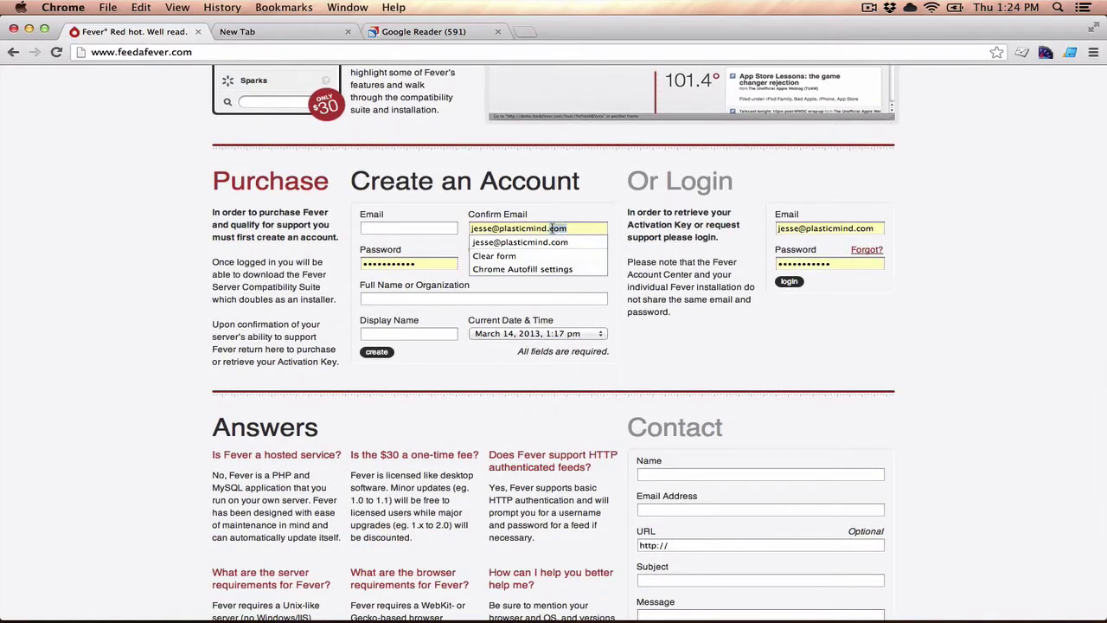
key(Down)
key(Down)
key(Return)
click(789, 282)
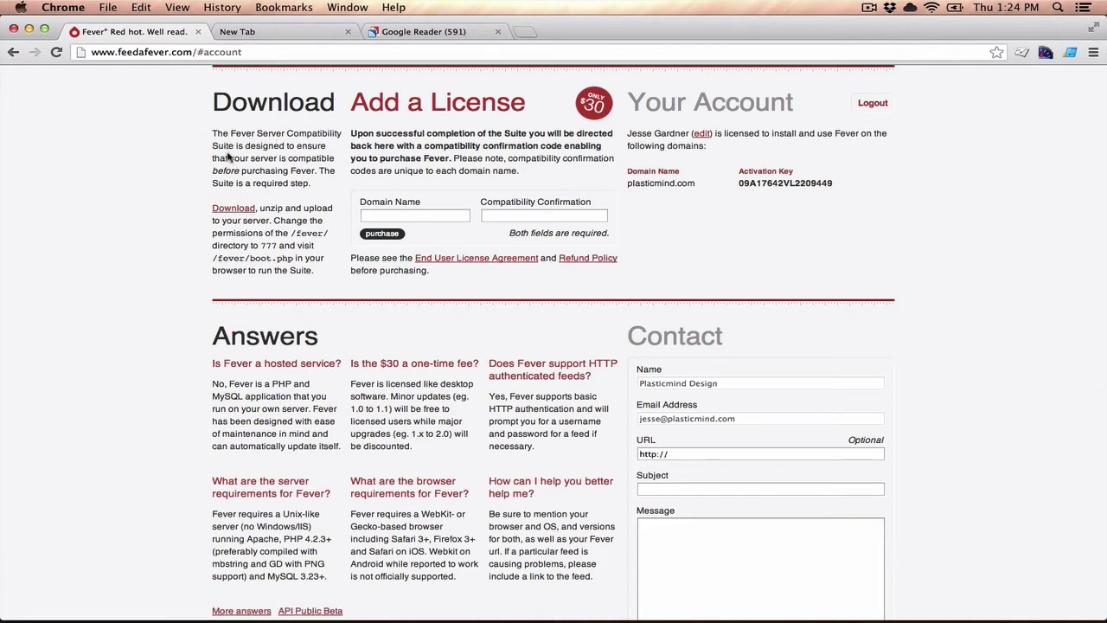
Switch to Transmit and upload the fever folder from the desktop to the server's public_html directory.
key(ctrl+Up)
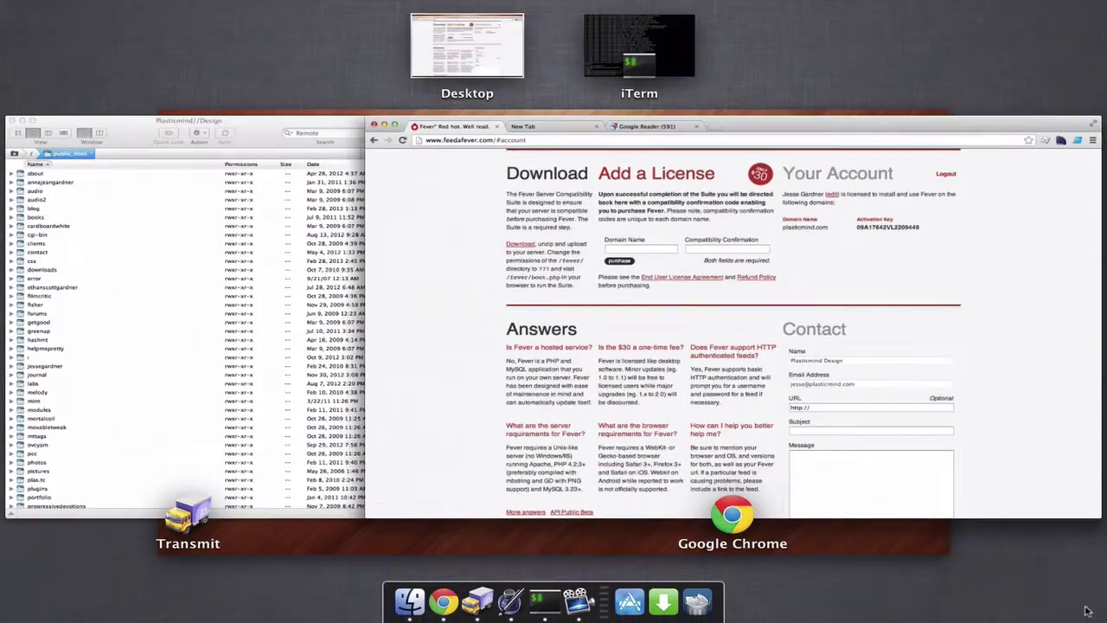
click(285, 347)
key(F11)
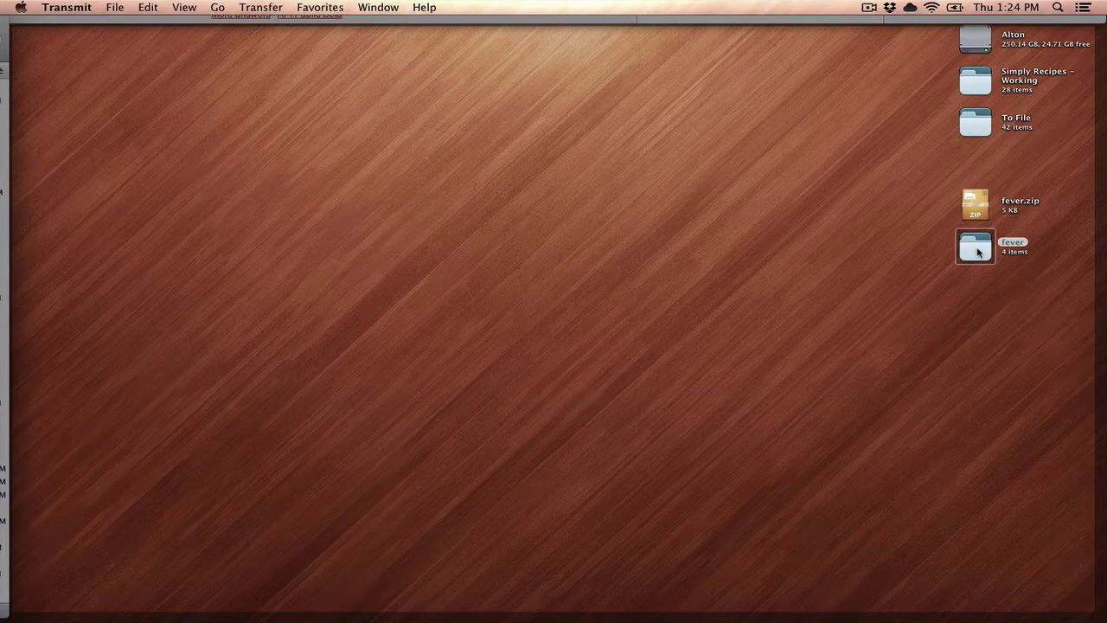
drag(978, 250, 244, 178)
key(F11)
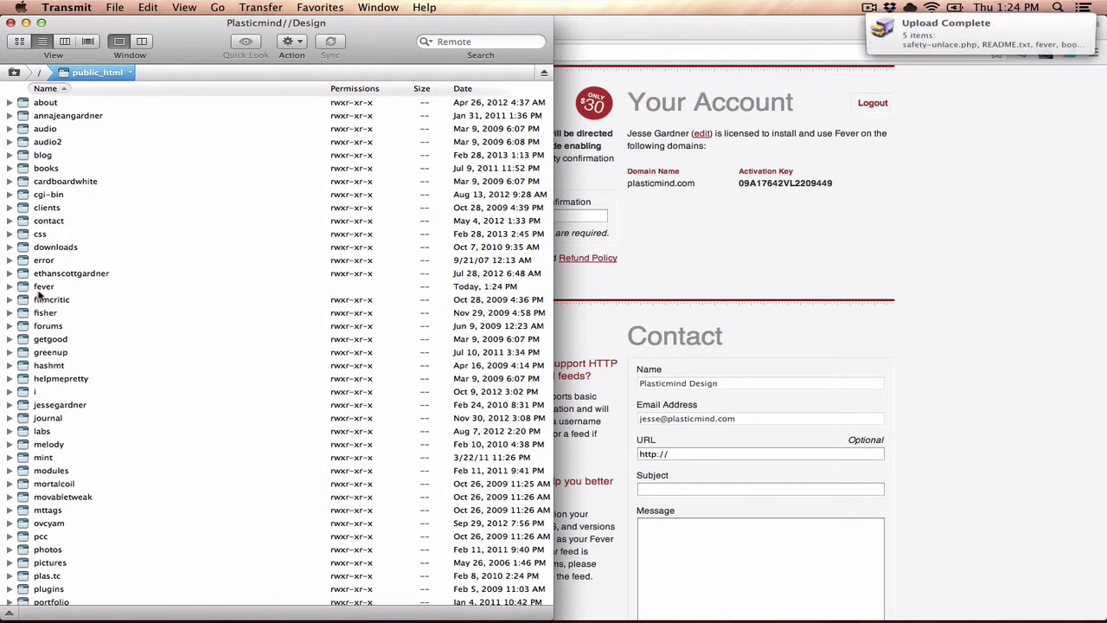
Set the permissions of the uploaded fever folder to octal 777 and apply them.
right_click(39, 289)
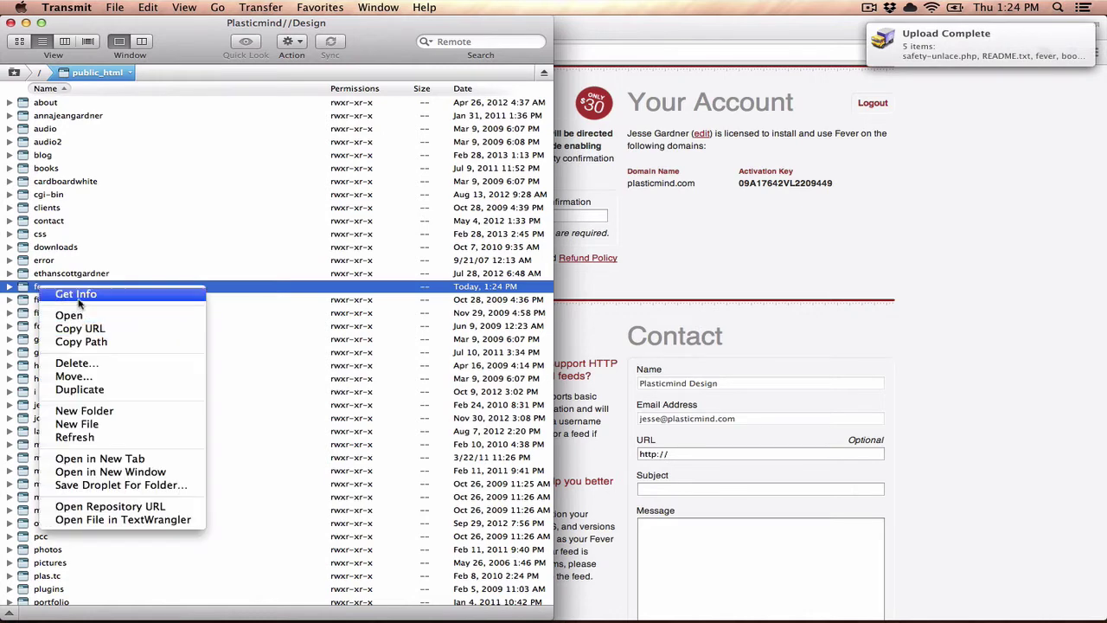
click(76, 295)
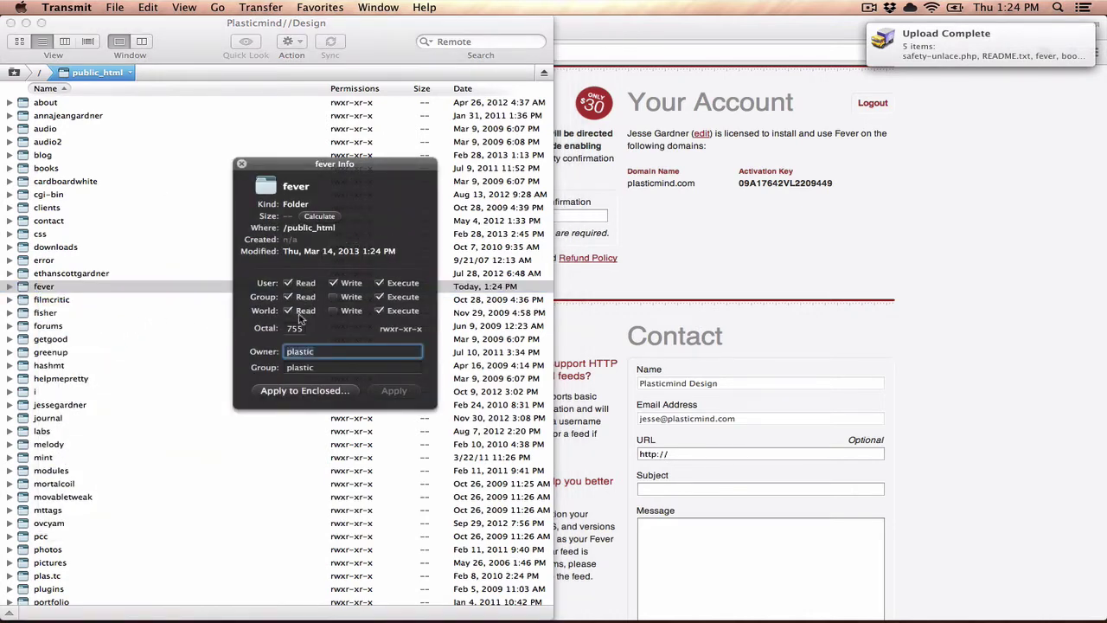
double_click(294, 328)
text(777)
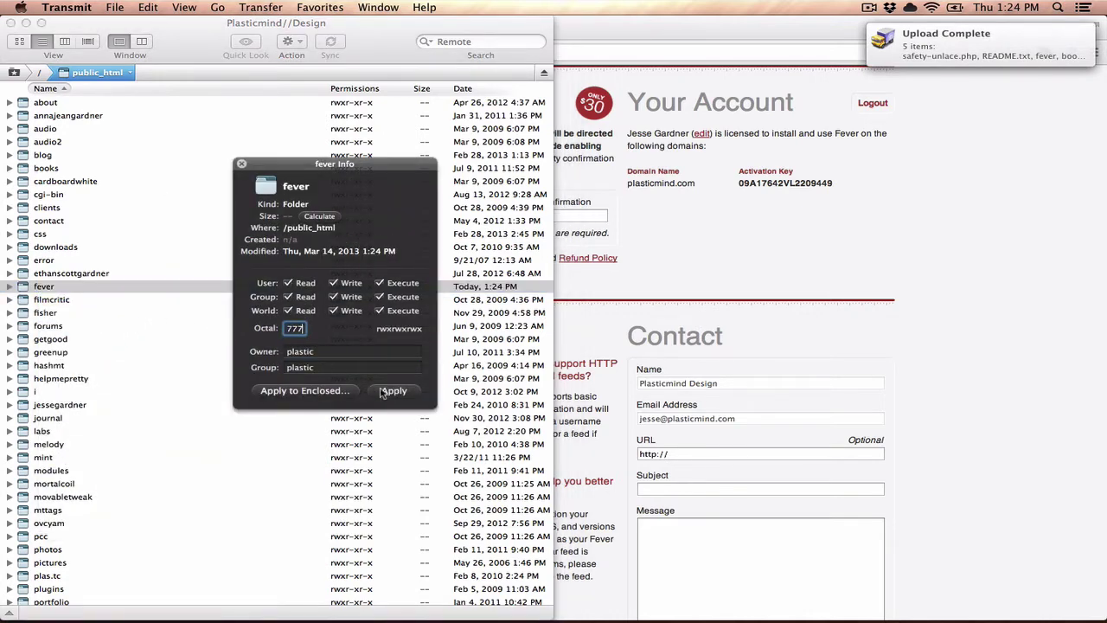
click(384, 391)
Return to Chrome and load plasticmind.com/fever/boot.php to run the compatibility suite.
click(790, 276)
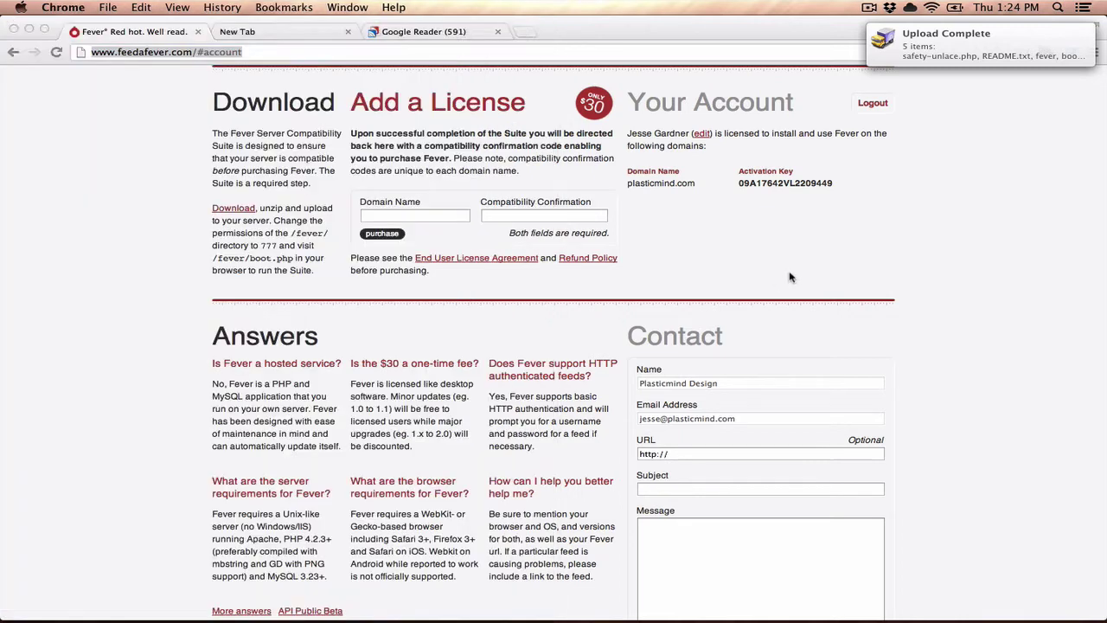
click(275, 32)
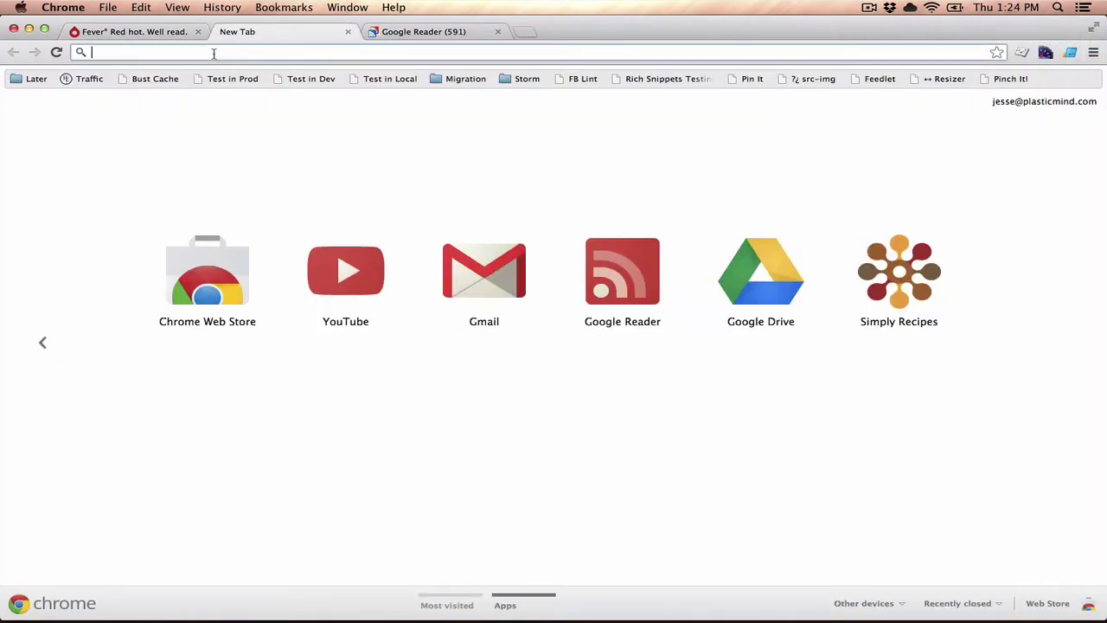
text(plasticmind.com)
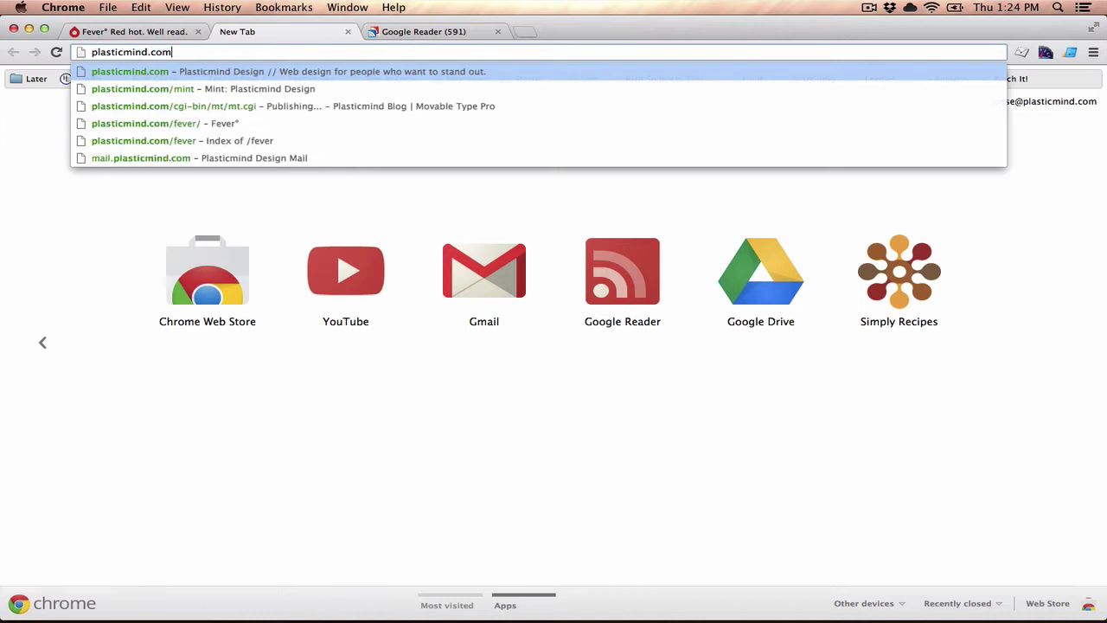
text(/fever/)
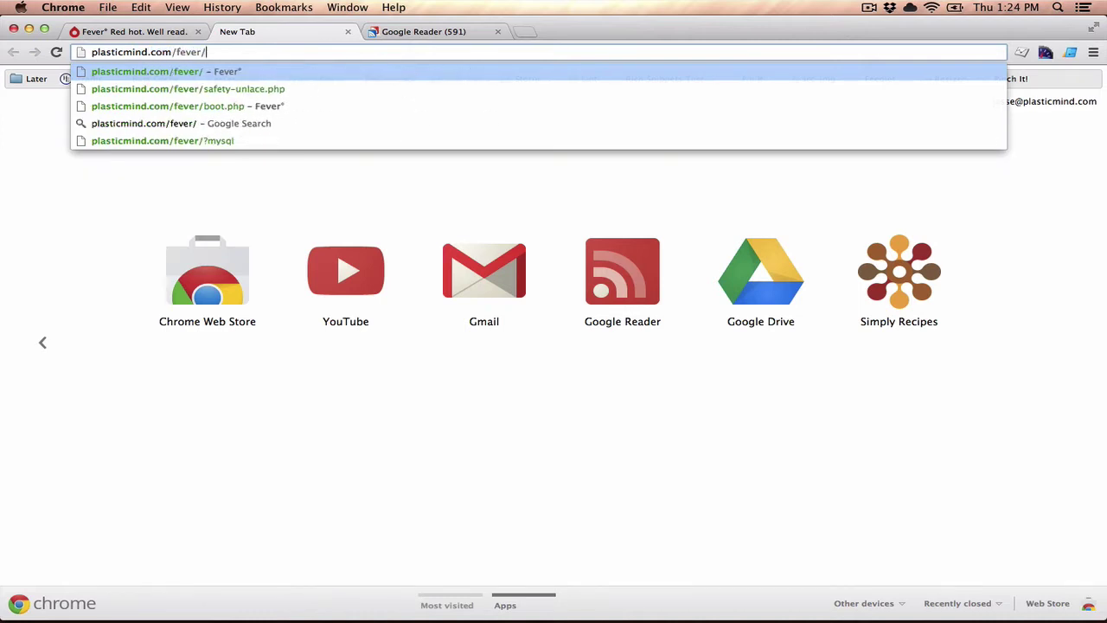
text(boot.php)
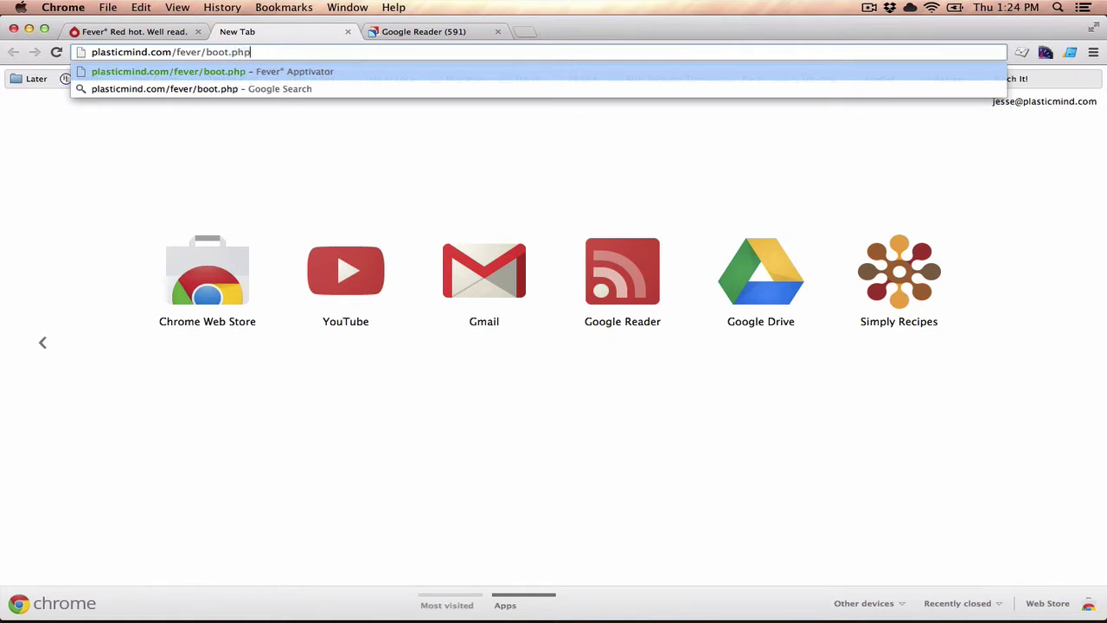
key(Return)
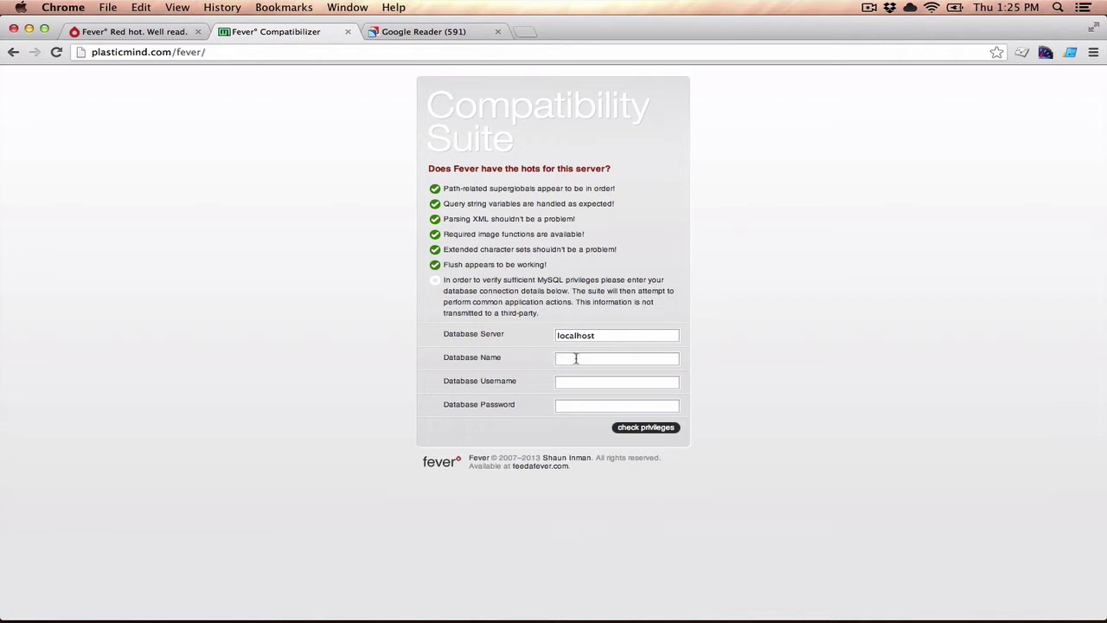
Fill in the database name, username and password on the compatibility form and check the database privileges.
click(576, 358)
text(p)
key(Down)
key(Return)
key(Tab)
key(Tab)
key(Return)
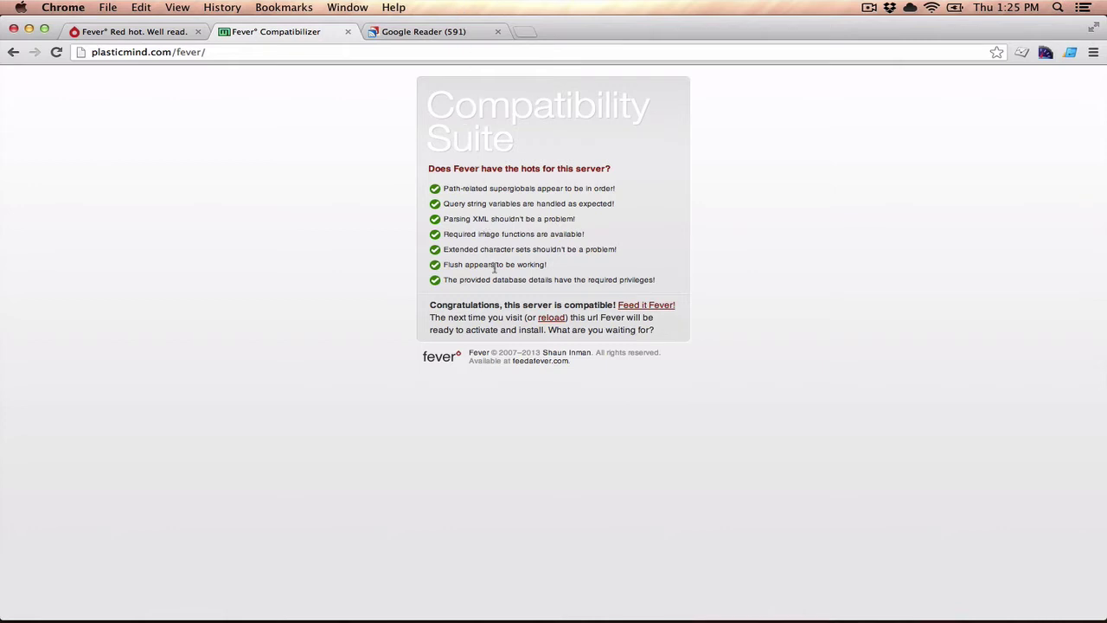
Continue to the license form, and copy the activation key for plasticmind.com from the Fever account page.
click(646, 307)
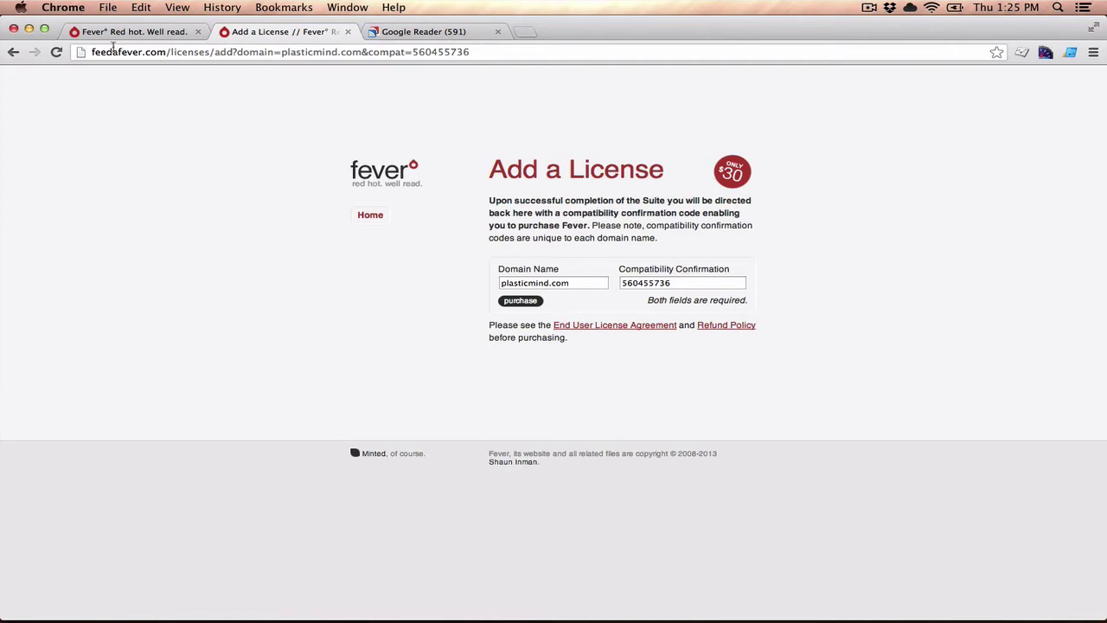
click(138, 35)
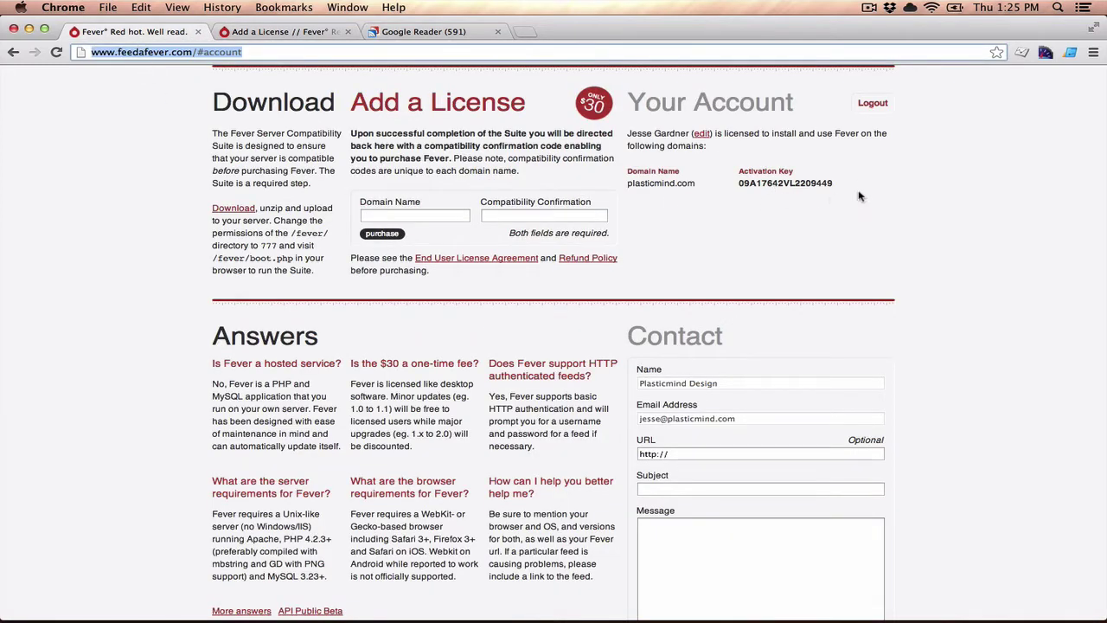
drag(843, 184, 737, 184)
key(super+c)
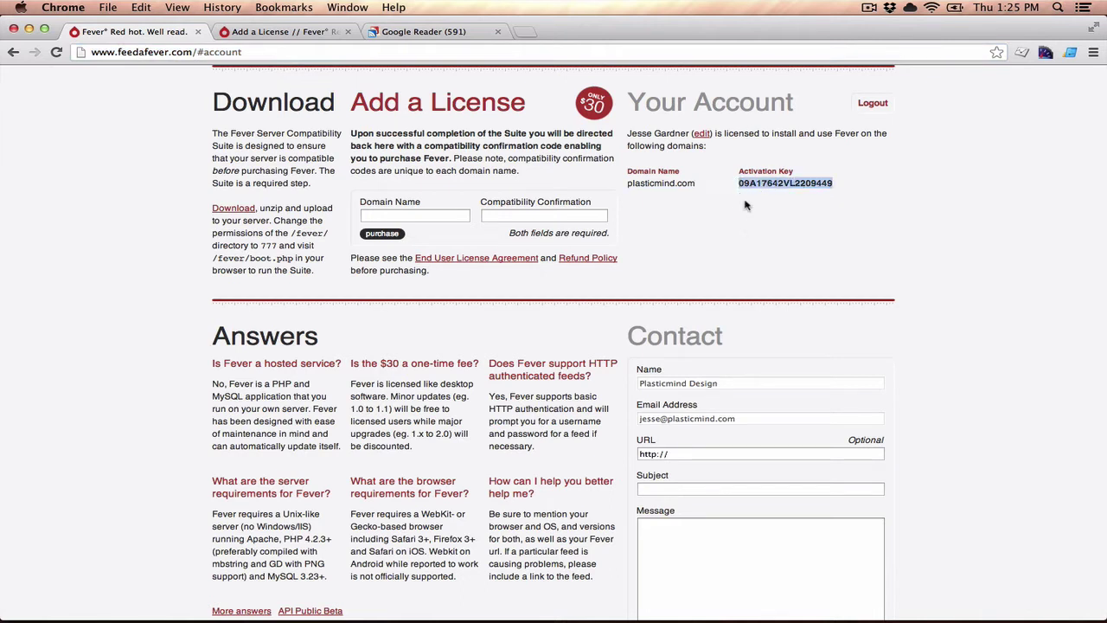
Load plasticmind.com/fever/ and activate Fever by pasting the activation key and accepting the End User License Agreement.
click(262, 33)
text(plasticmind.com)
key(Right)
text(/fev)
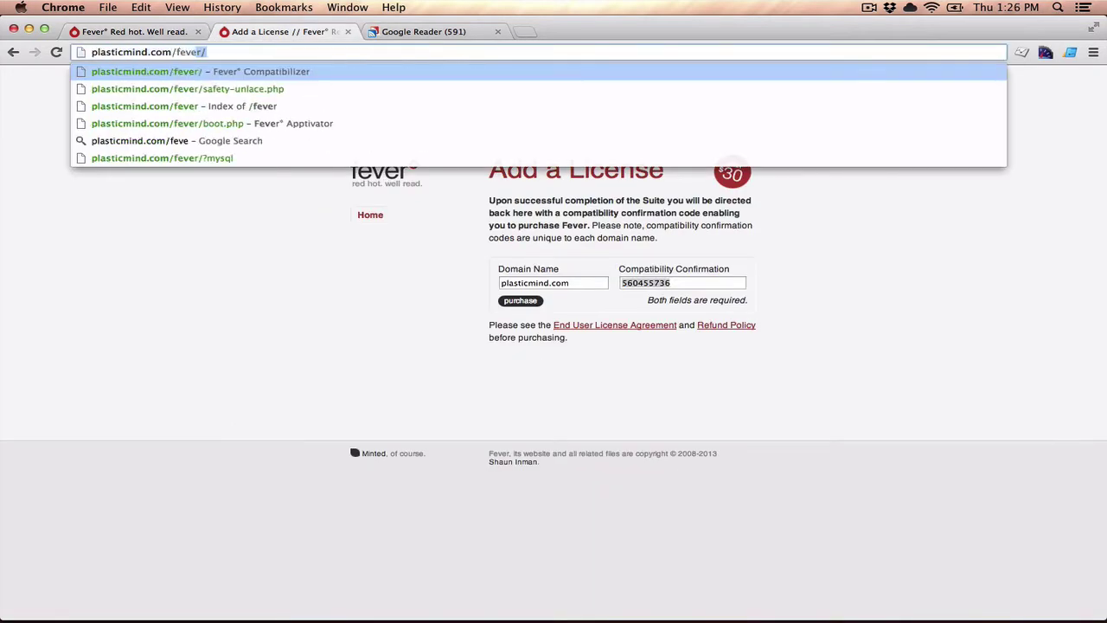
key(Return)
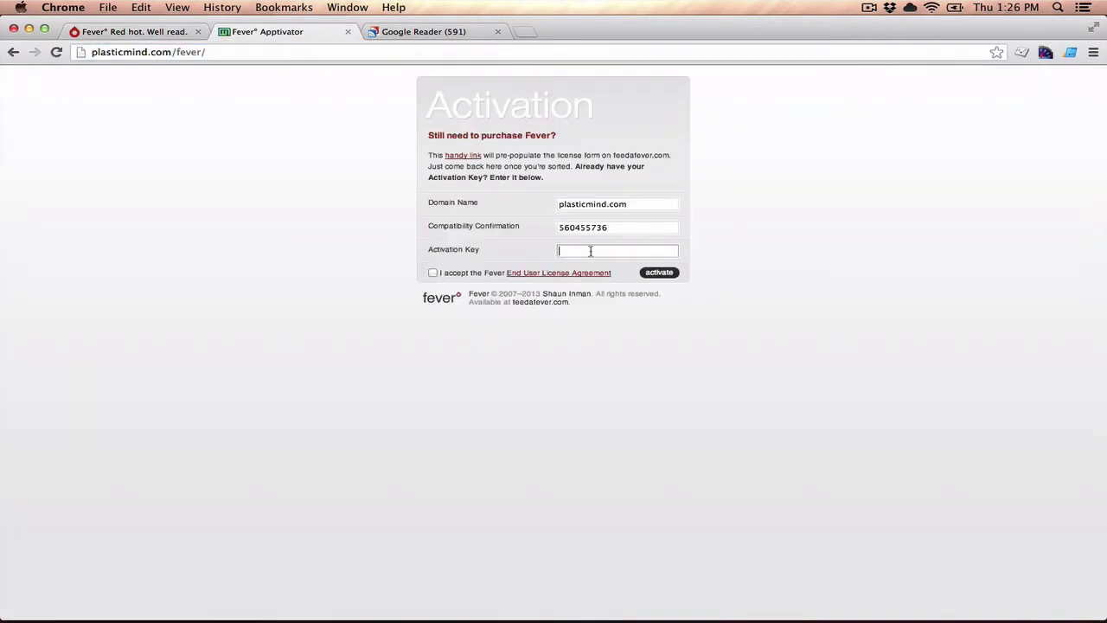
key(super+v)
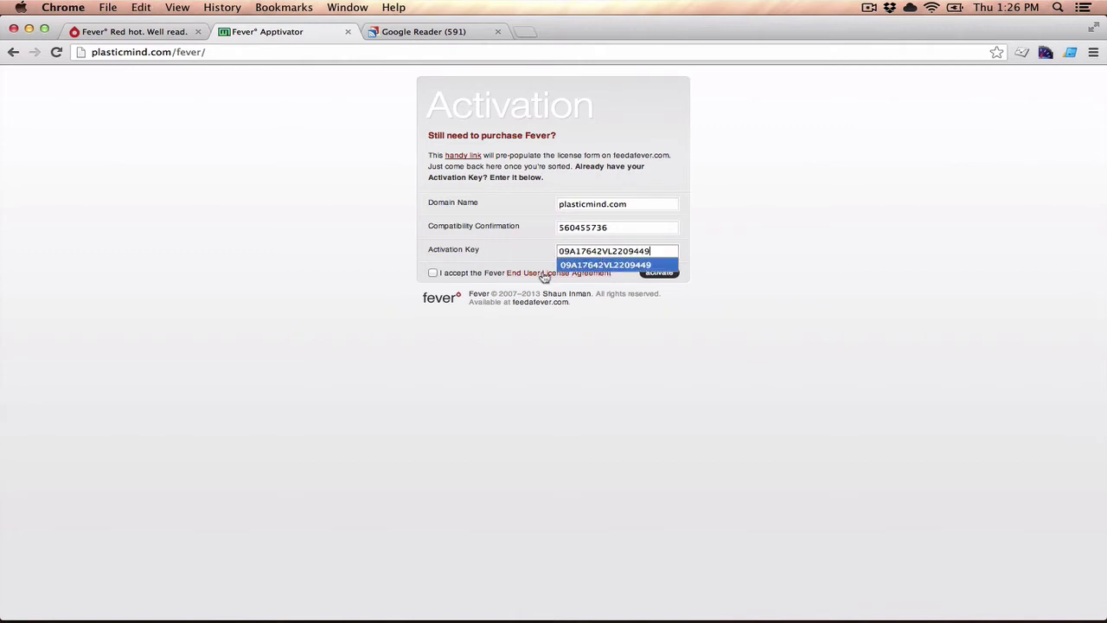
click(433, 273)
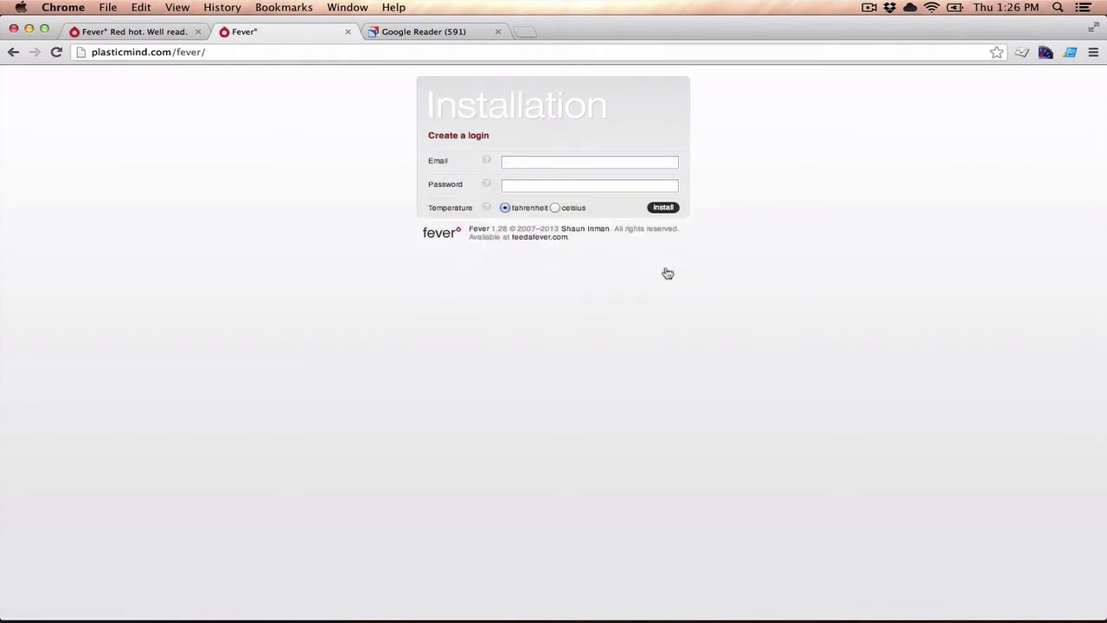
Create the Fever login with an e-mail address and a password, and run the installation.
click(569, 161)
text(jesse)
key(Down)
key(Tab)
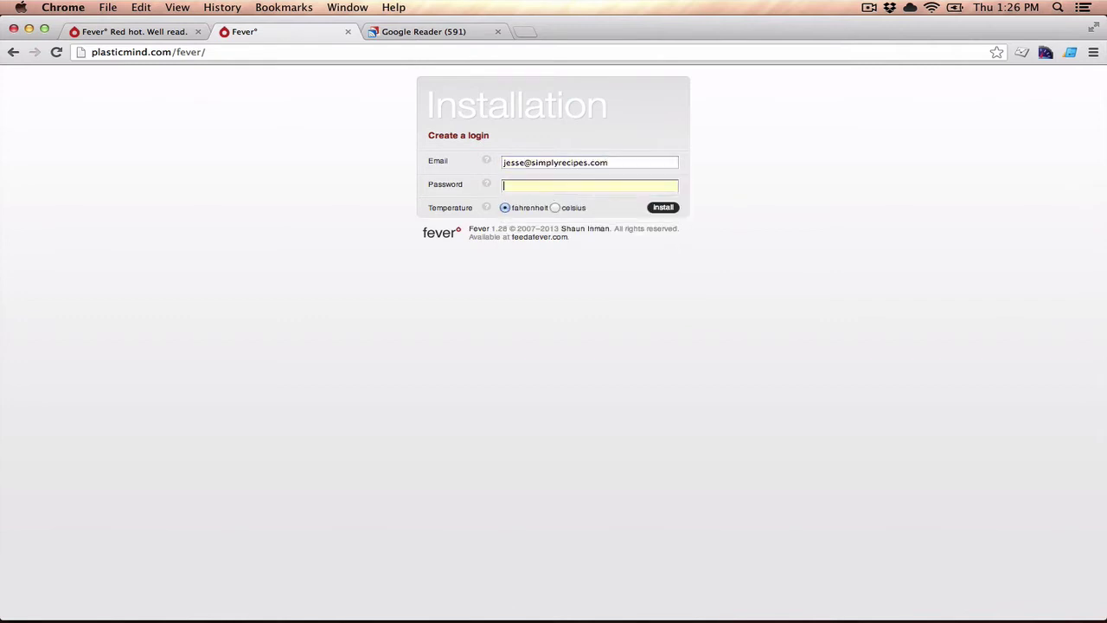
click(138, 32)
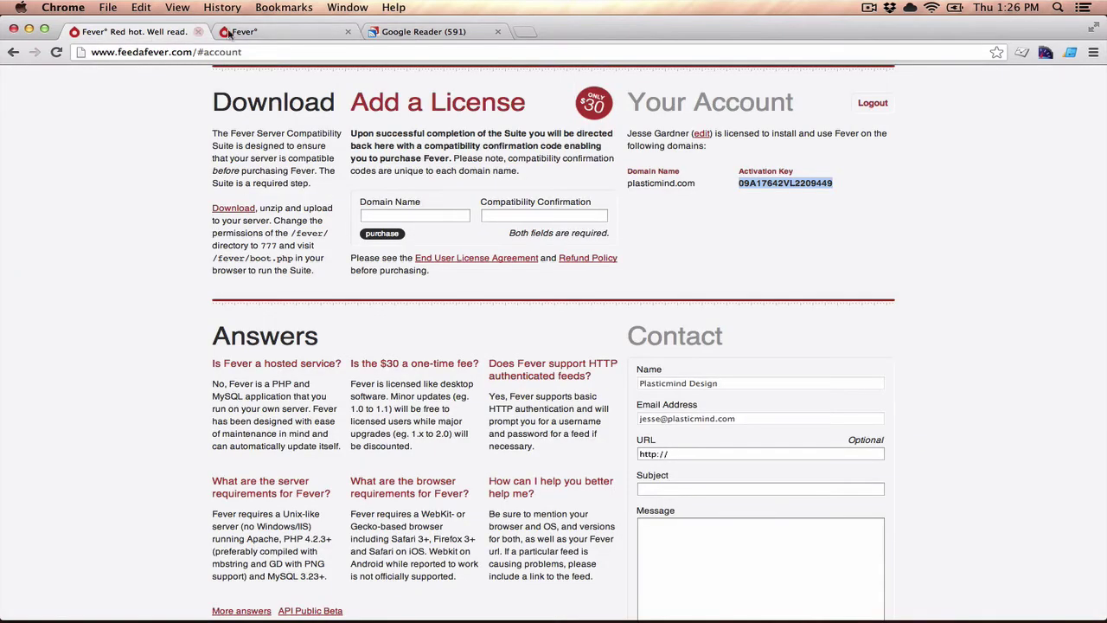
click(273, 32)
key(super+v)
key(Return)
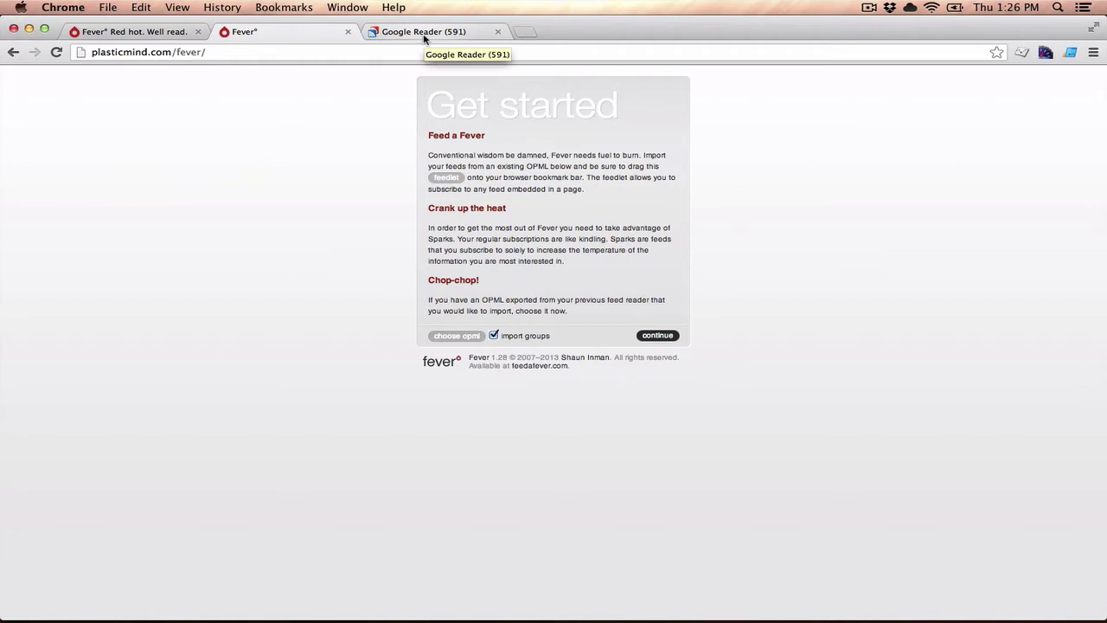
Look over the Google Reader subscriptions and open the Takeout data download from Reader's import/export settings.
click(423, 33)
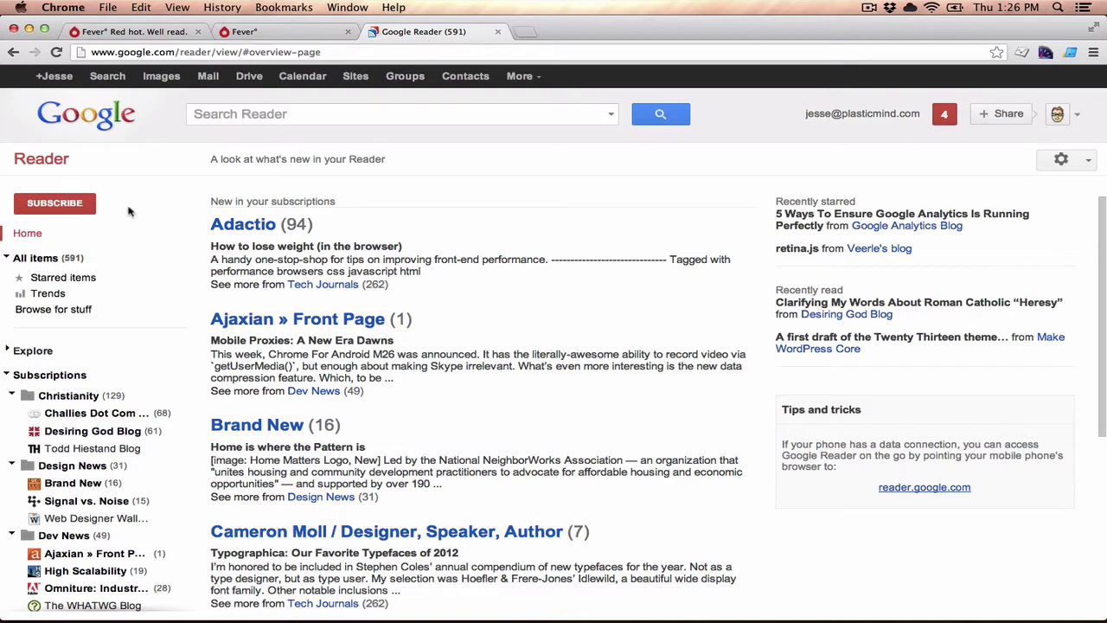
scroll(135, 284, down, 15)
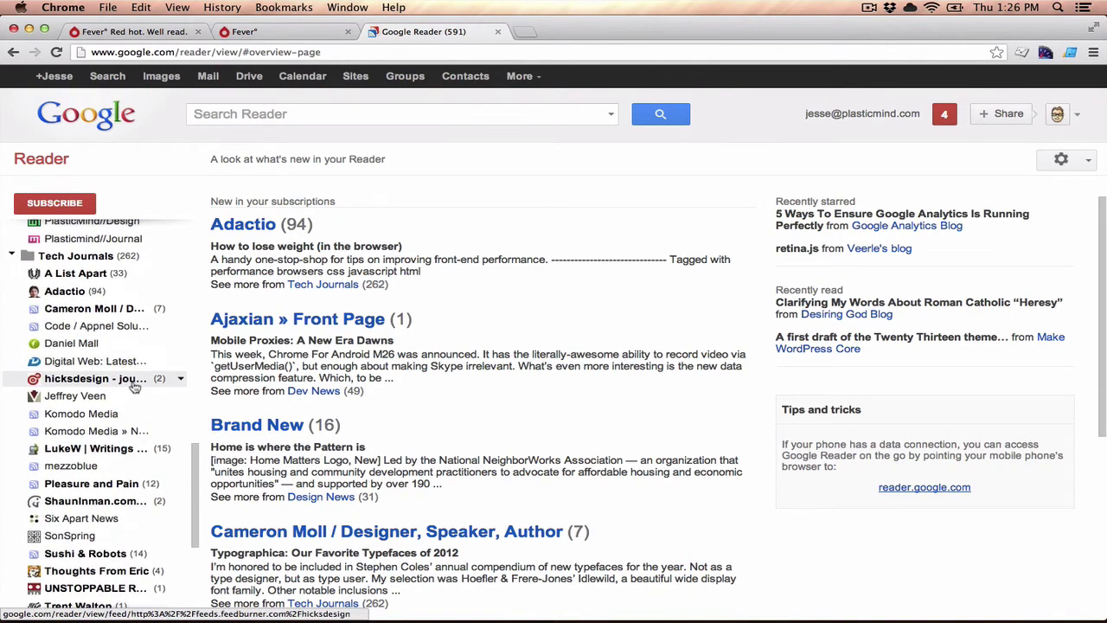
scroll(74, 328, up, 1)
scroll(65, 305, up, 14)
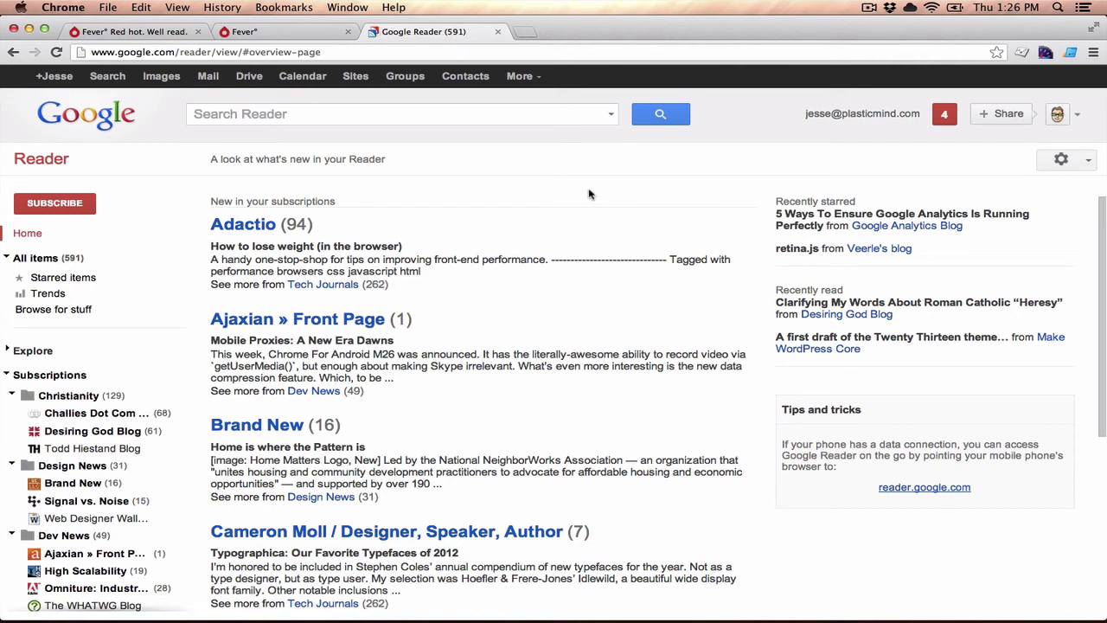
click(1088, 161)
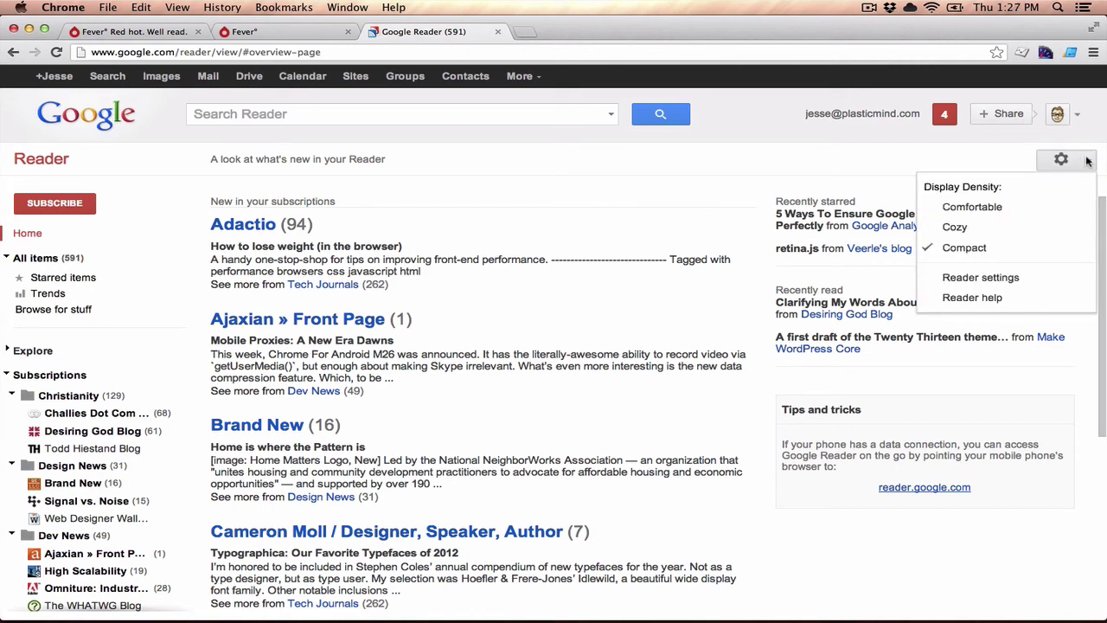
click(980, 278)
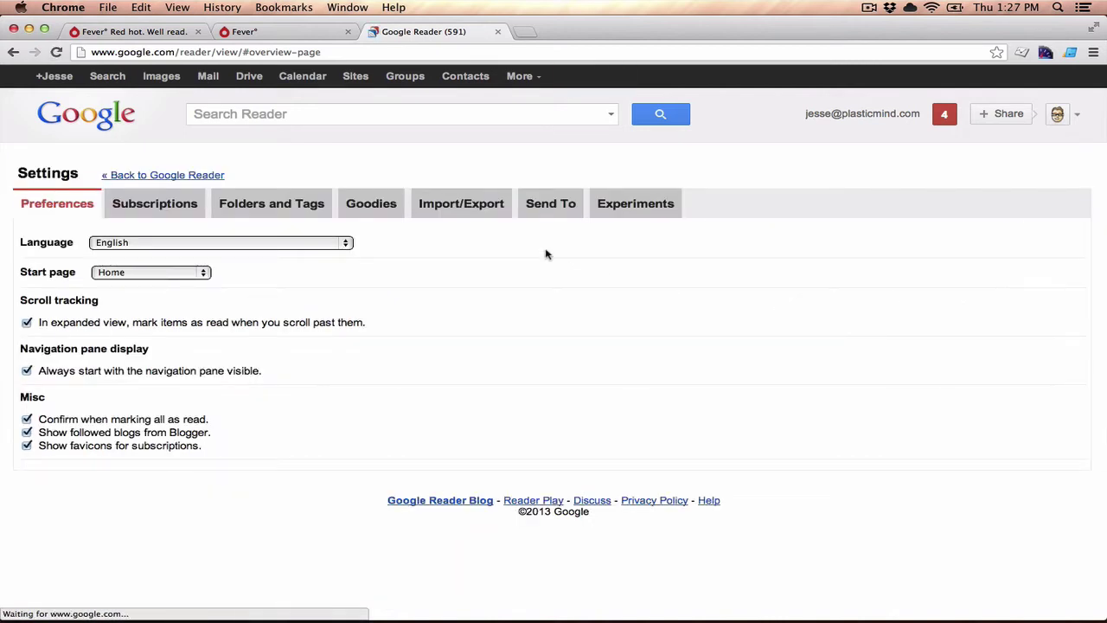
click(476, 212)
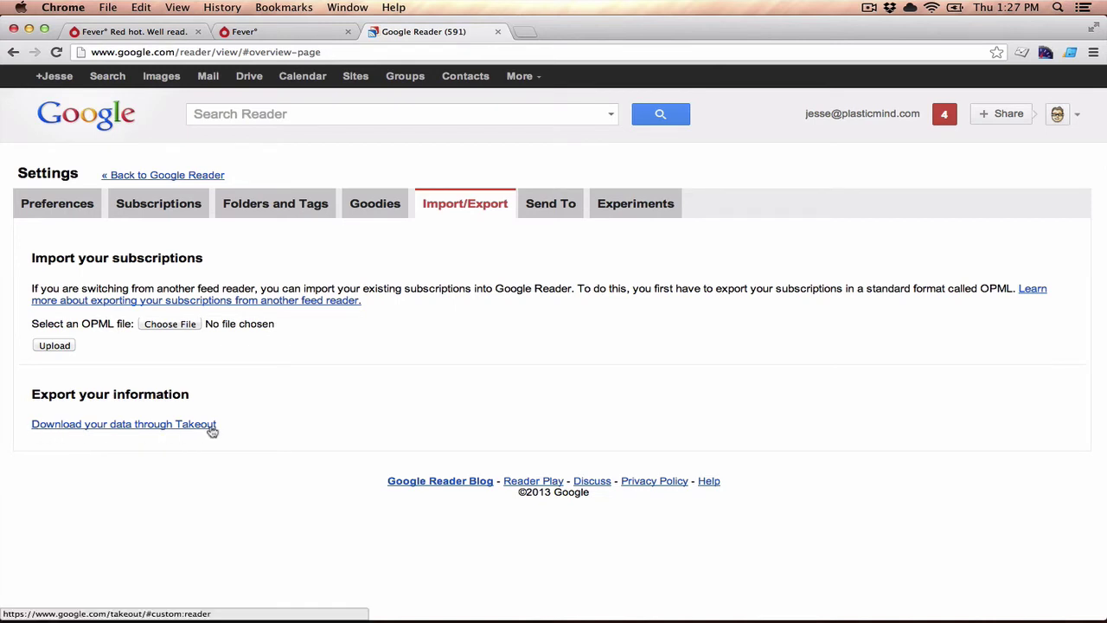
click(127, 425)
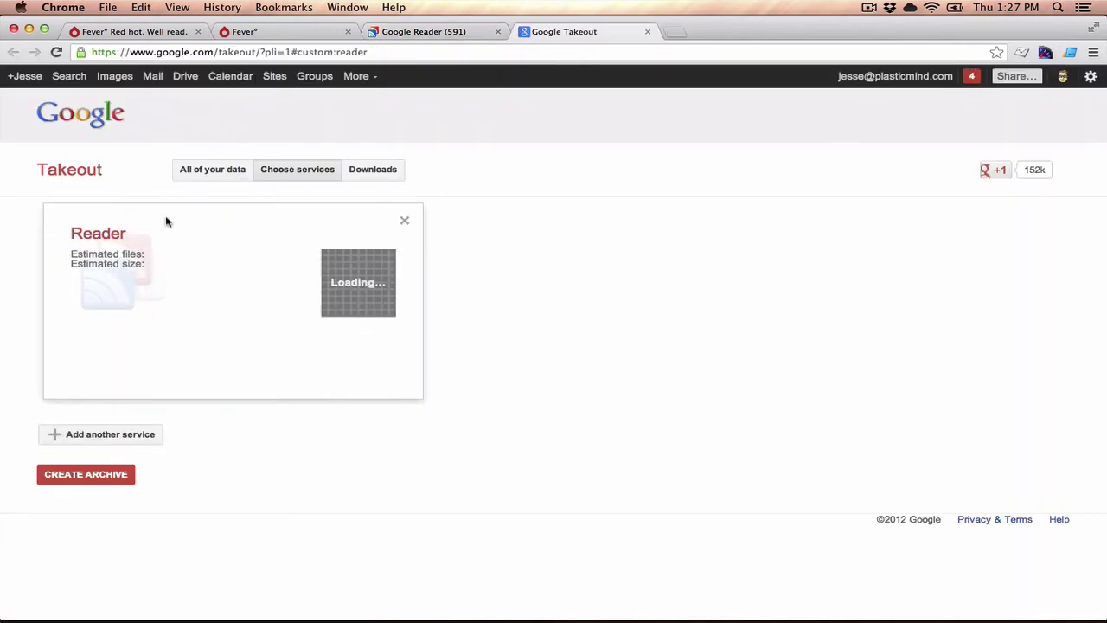
Create a Reader archive in Takeout and download the completed zip created at 12:57:23 PM, verifying with the account password.
click(87, 475)
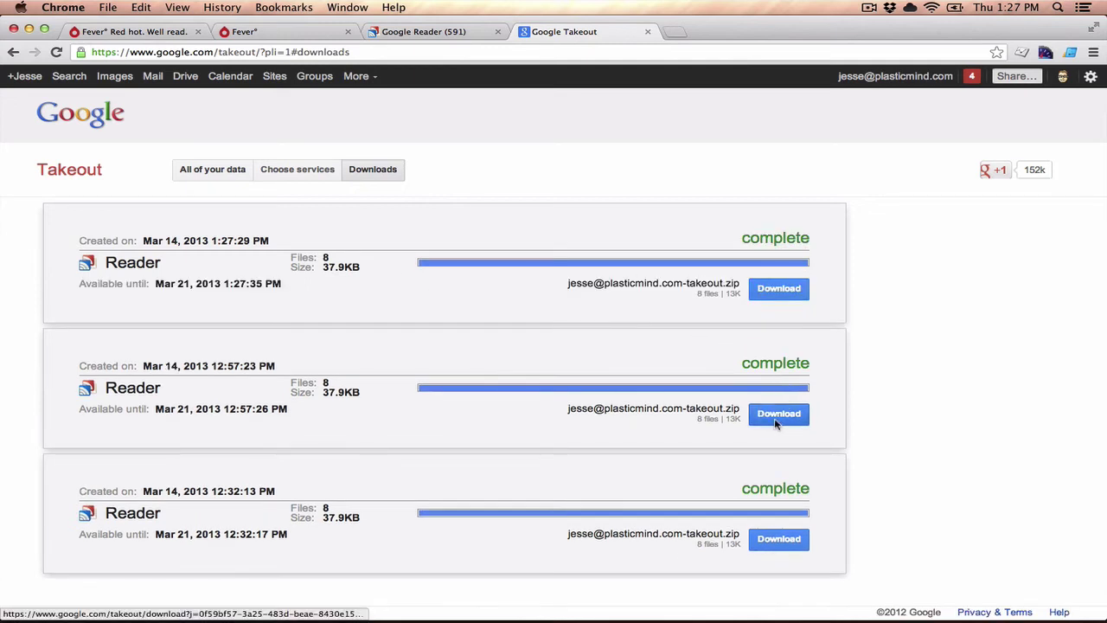
click(773, 414)
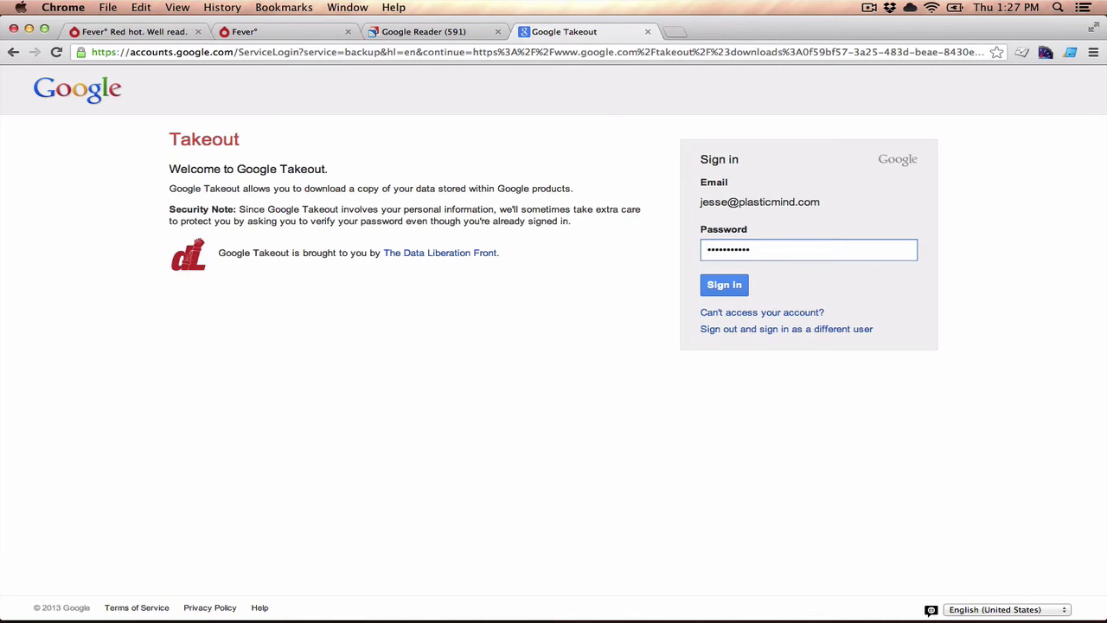
key(Return)
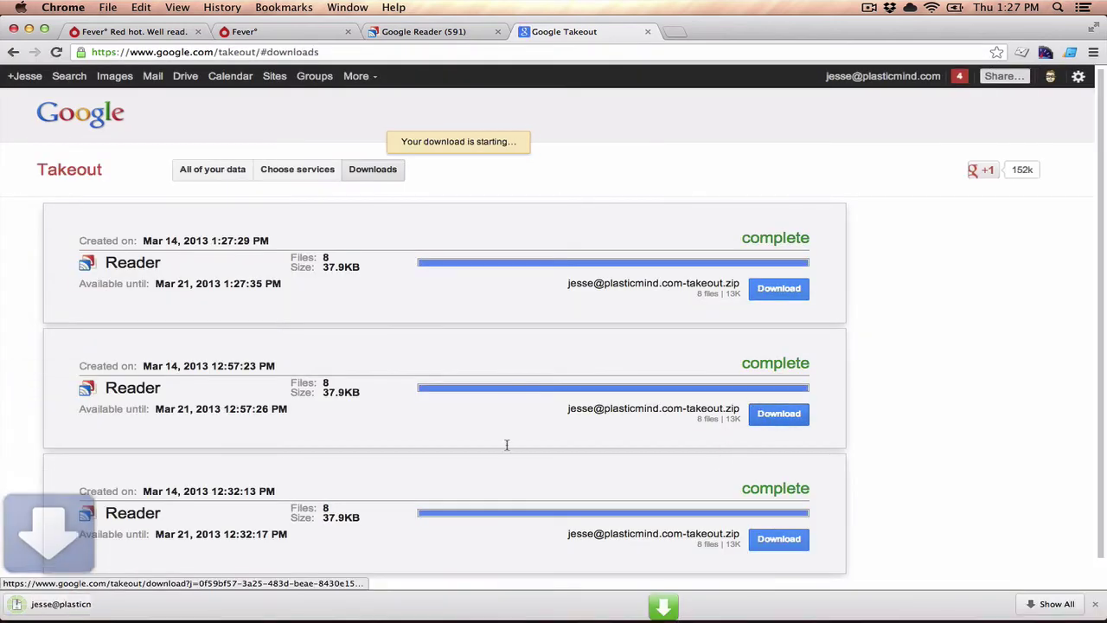
Show the downloaded takeout zip in Finder, extract it, and locate subscriptions.xml in the extracted Reader folder.
click(152, 604)
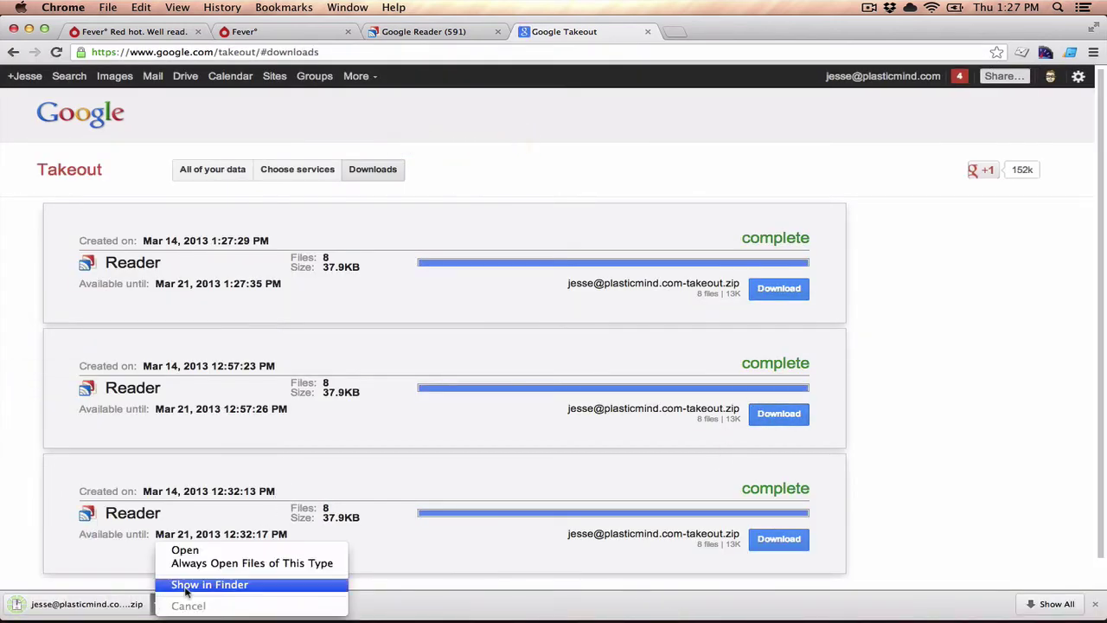
click(185, 588)
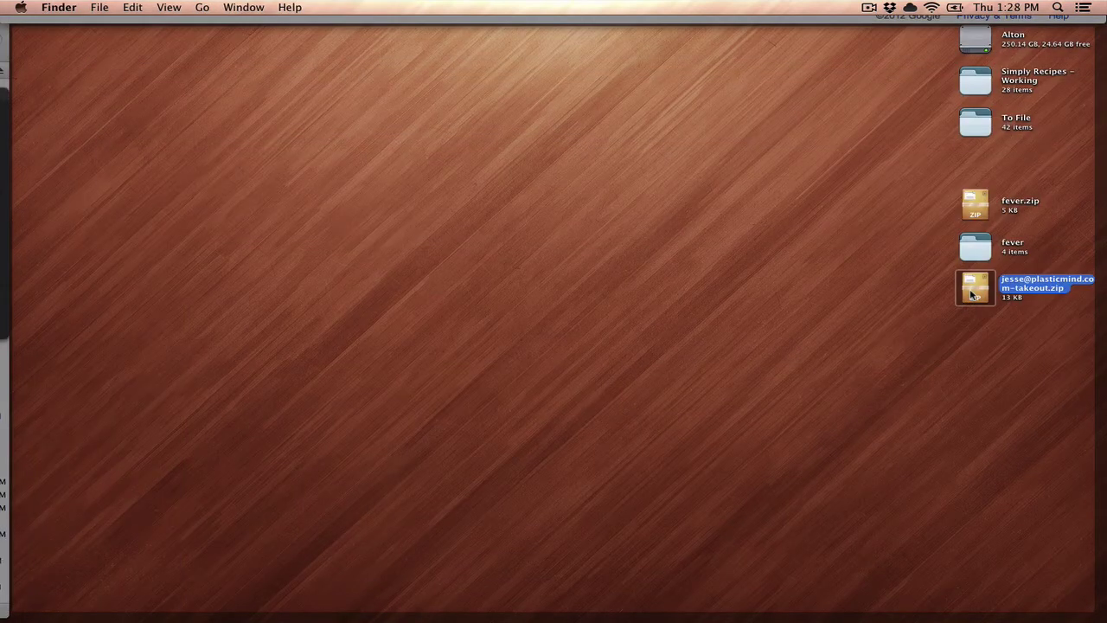
double_click(971, 294)
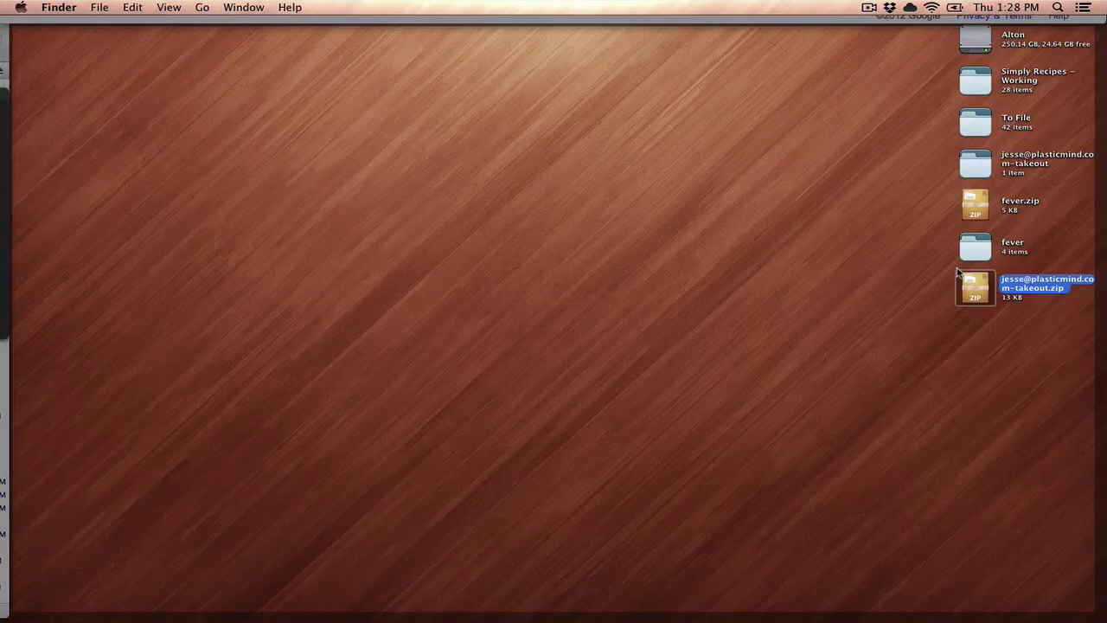
double_click(979, 162)
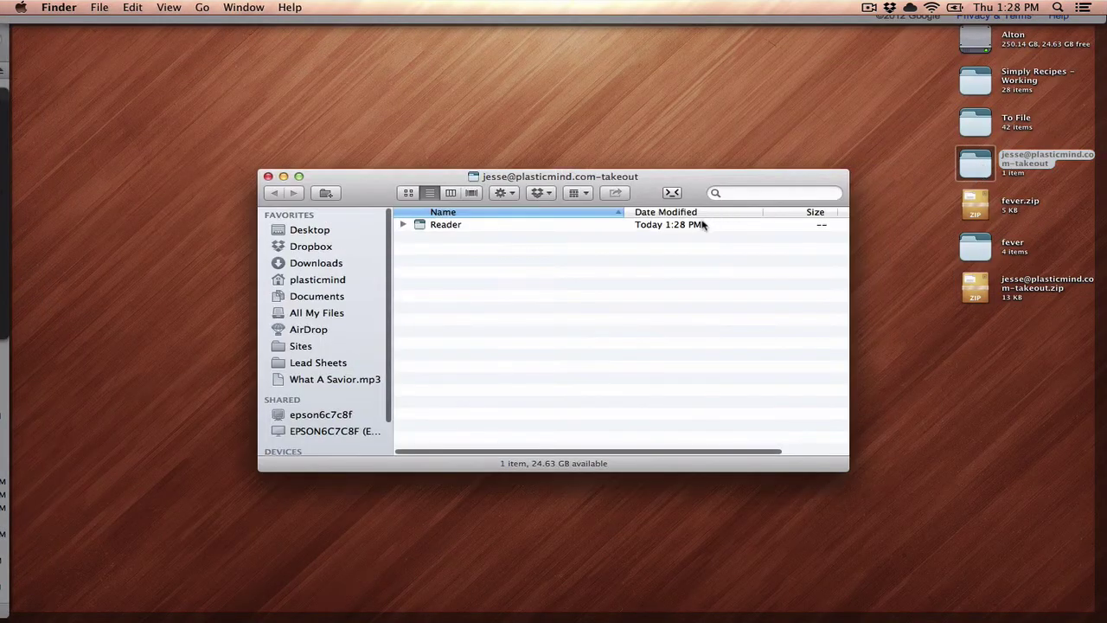
double_click(457, 227)
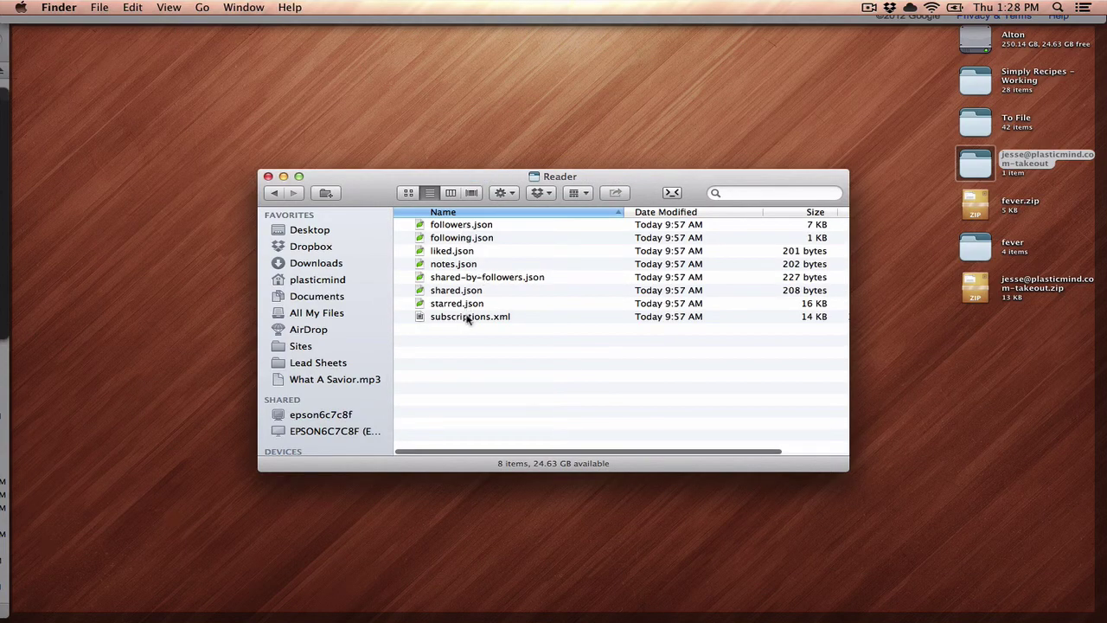
click(449, 317)
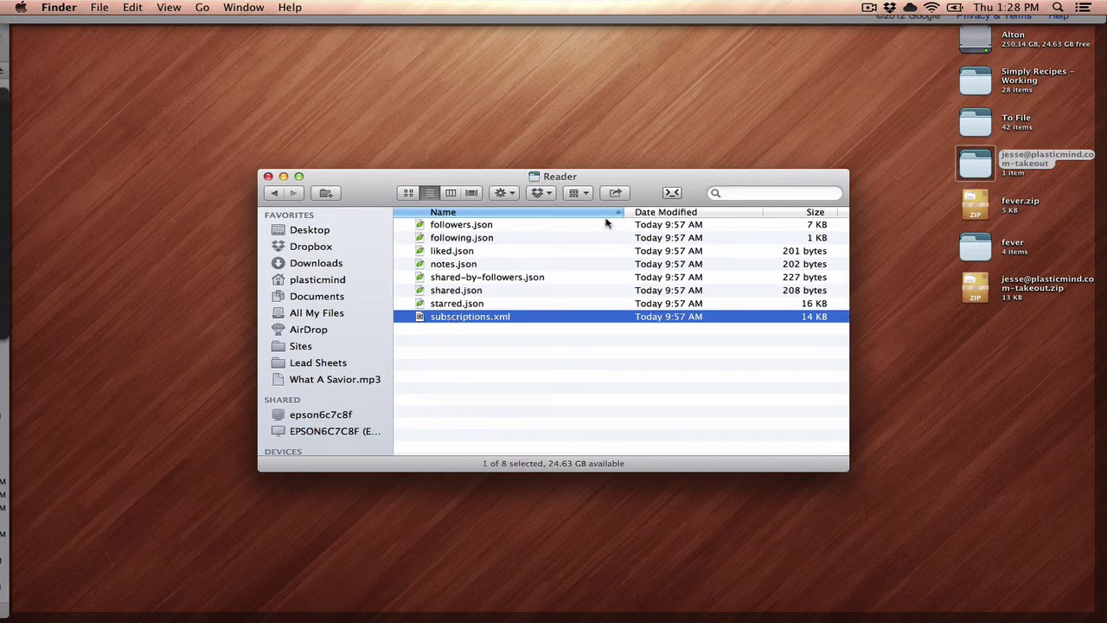
drag(688, 179, 861, 290)
key(F11)
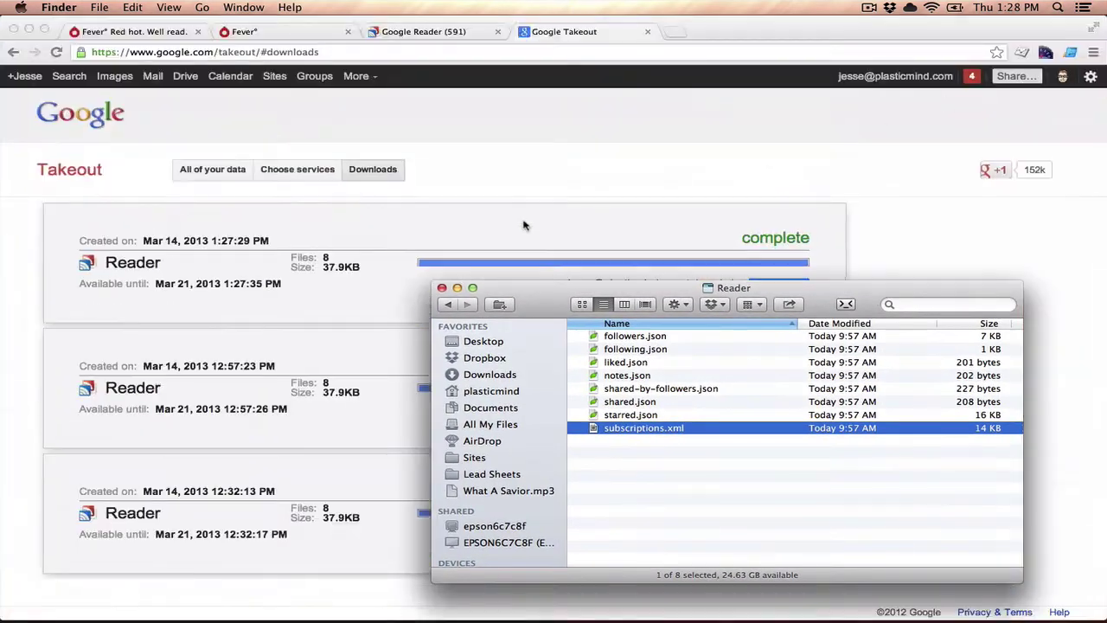
Return to Fever's Get started page and import subscriptions.xml from the takeout's Reader folder as the OPML, with import groups enabled.
click(473, 195)
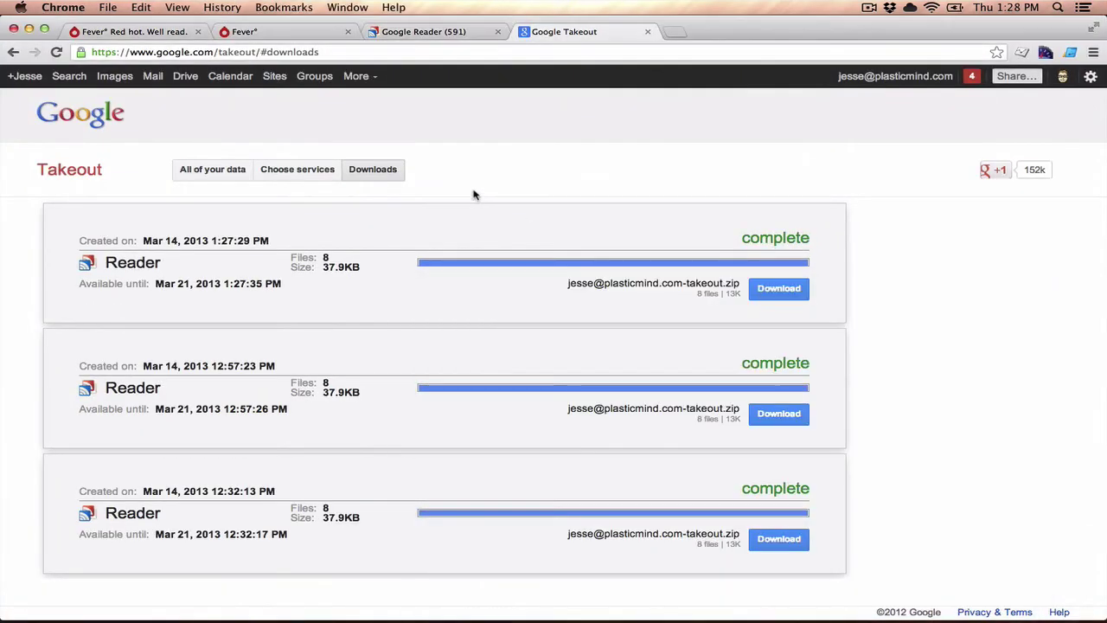
click(266, 31)
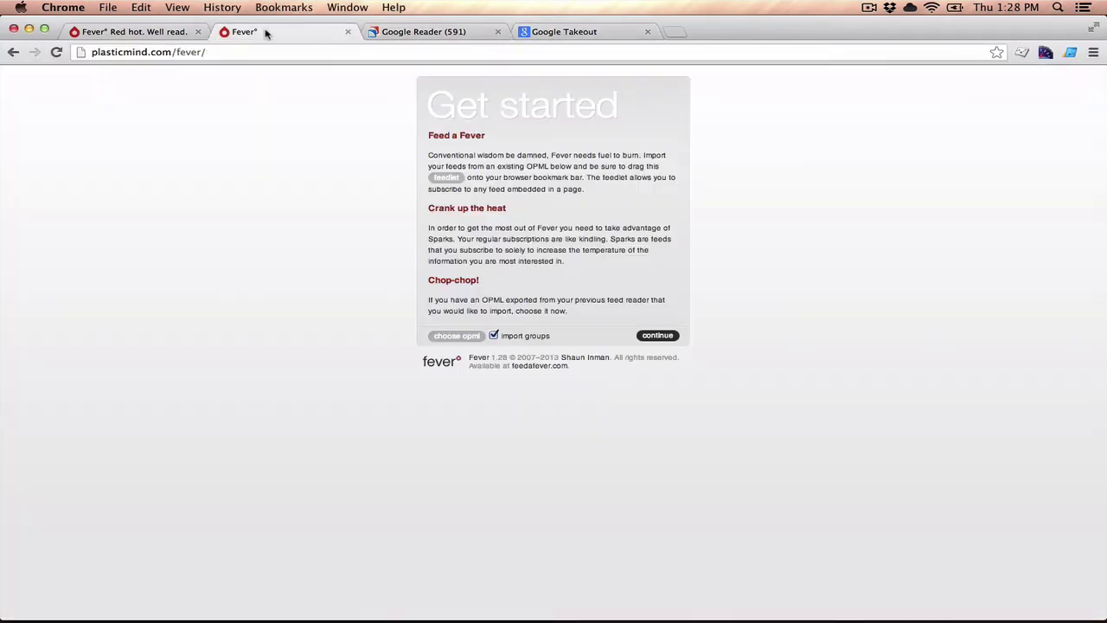
click(458, 337)
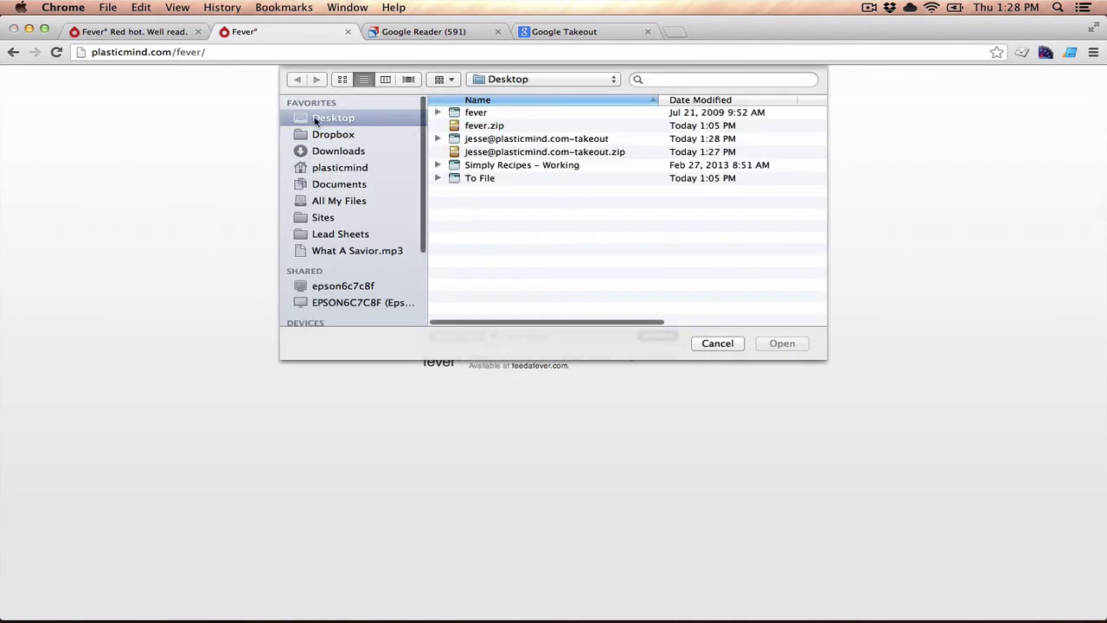
double_click(480, 140)
double_click(473, 114)
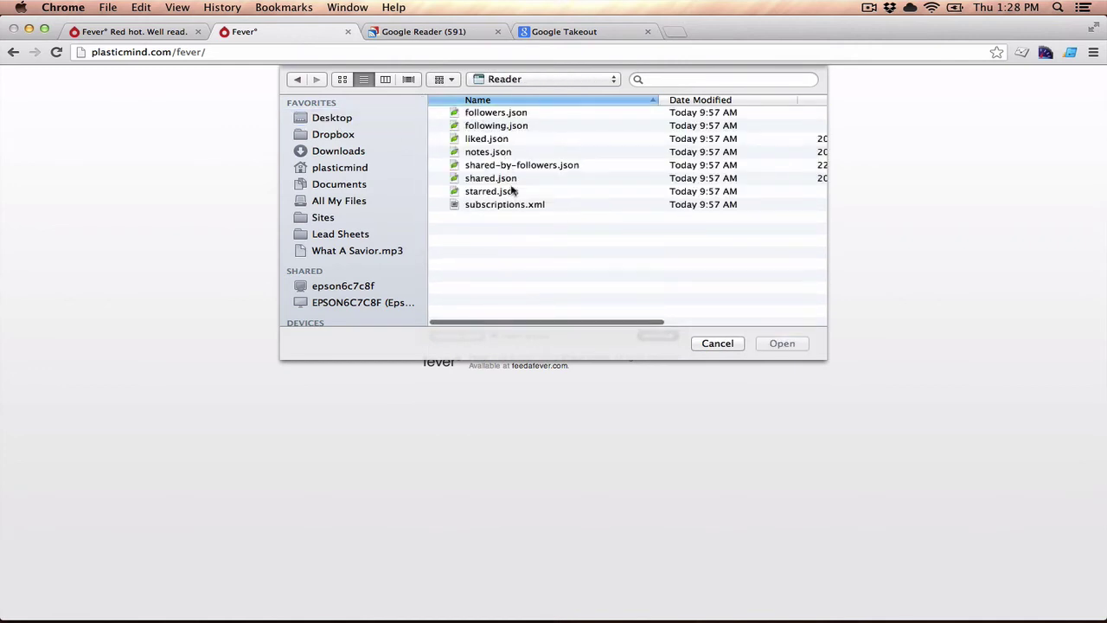
click(516, 208)
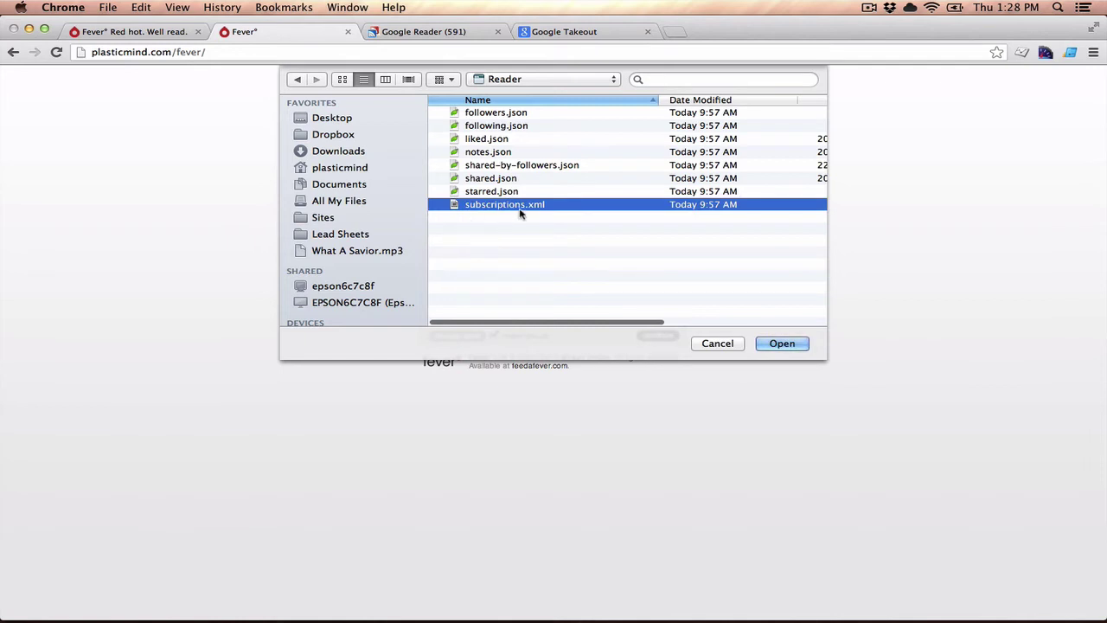
click(782, 345)
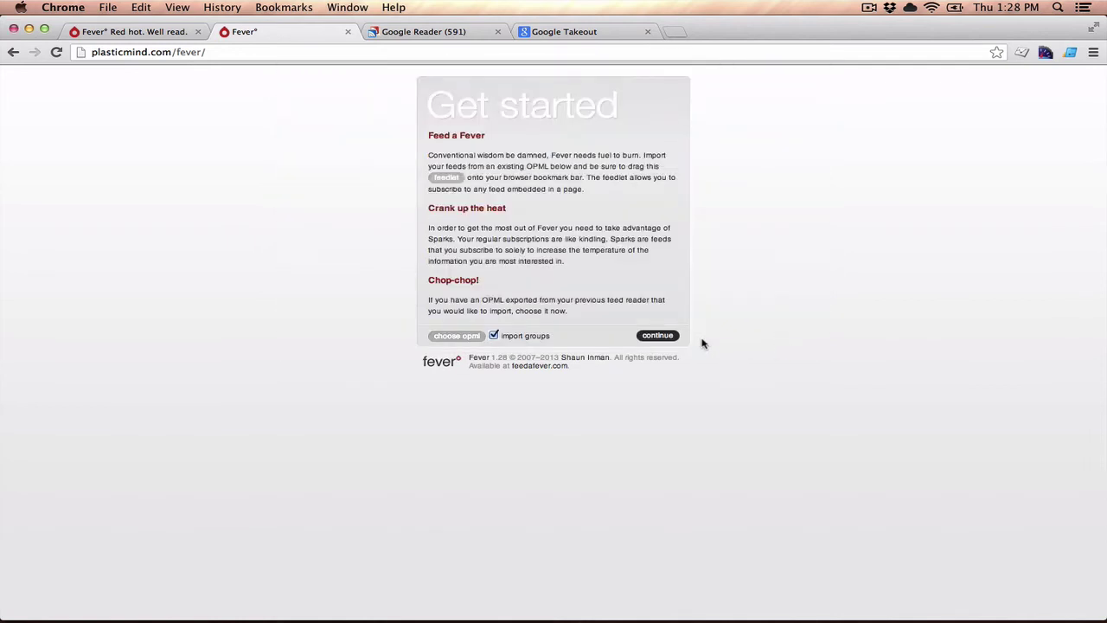
click(662, 338)
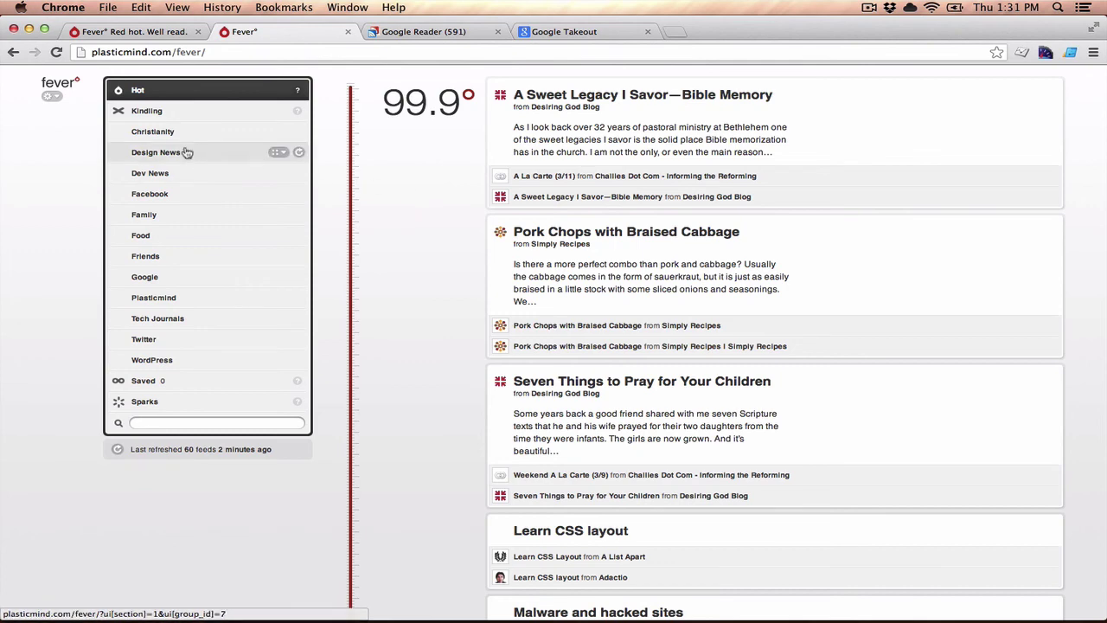
Browse the imported feed groups Christianity, Design News, Dev News, Facebook and Family.
click(156, 132)
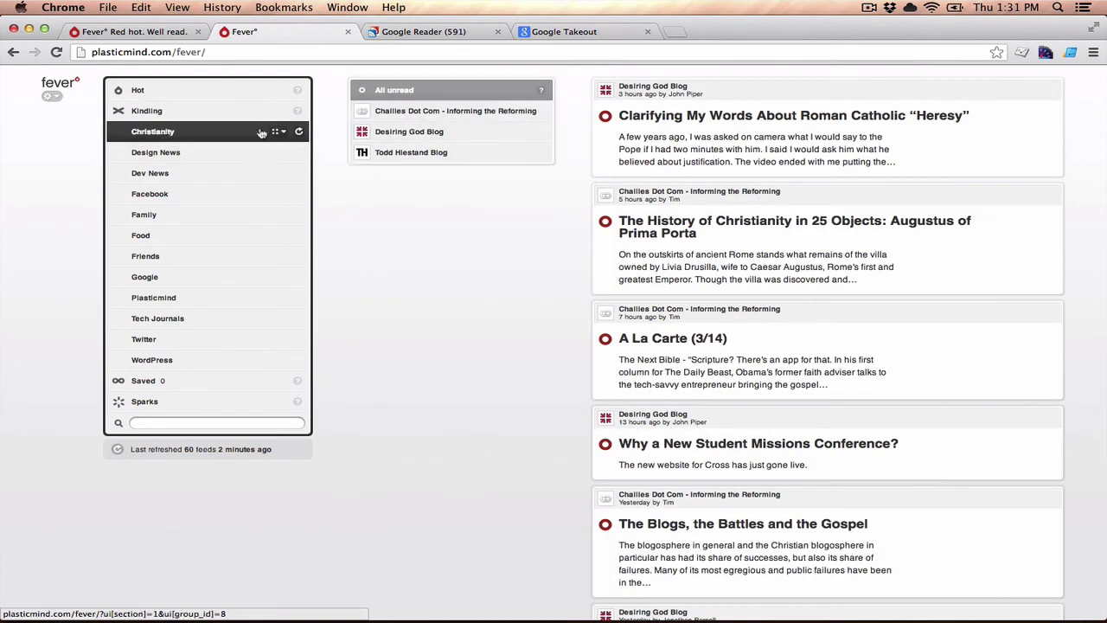
click(185, 154)
click(184, 174)
click(179, 196)
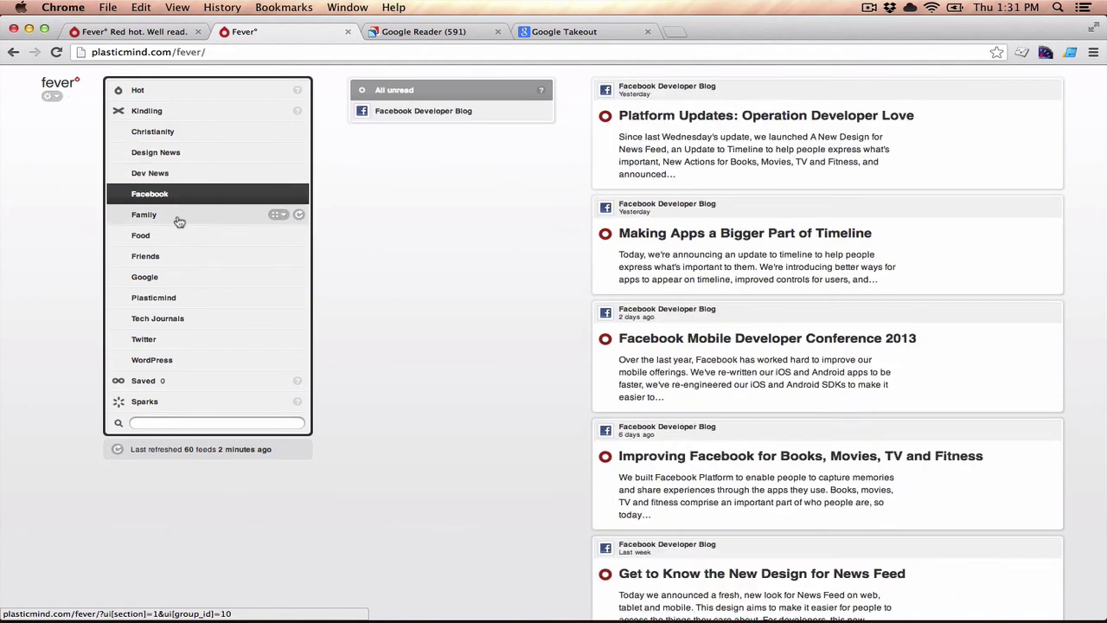
click(179, 216)
Show the Hot list and set its time span to a month.
click(166, 96)
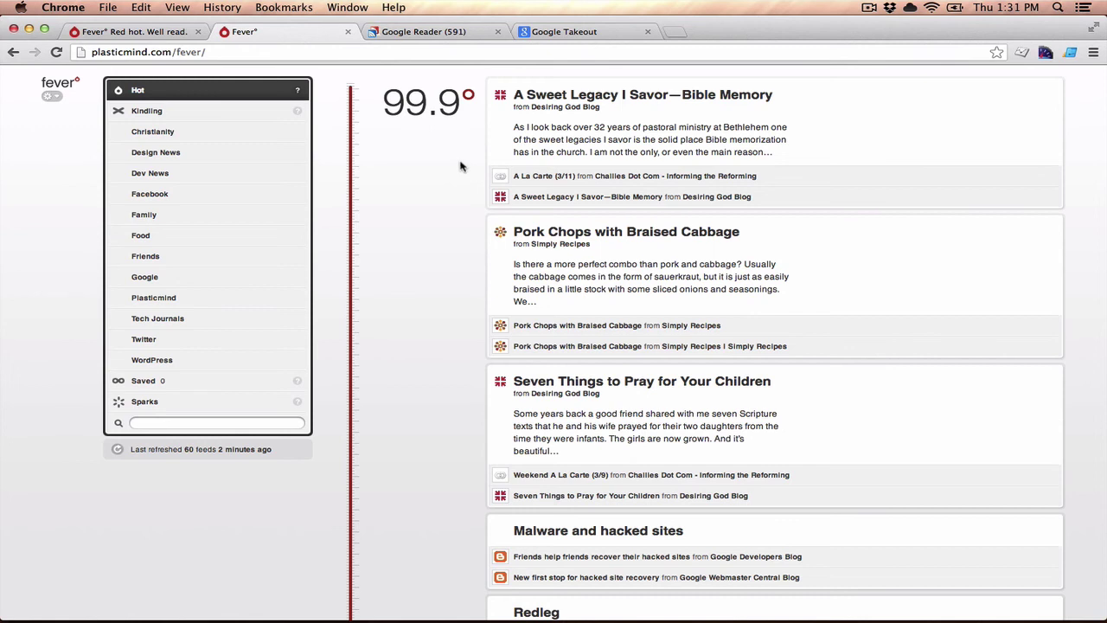
mouse_move(234, 89)
click(217, 89)
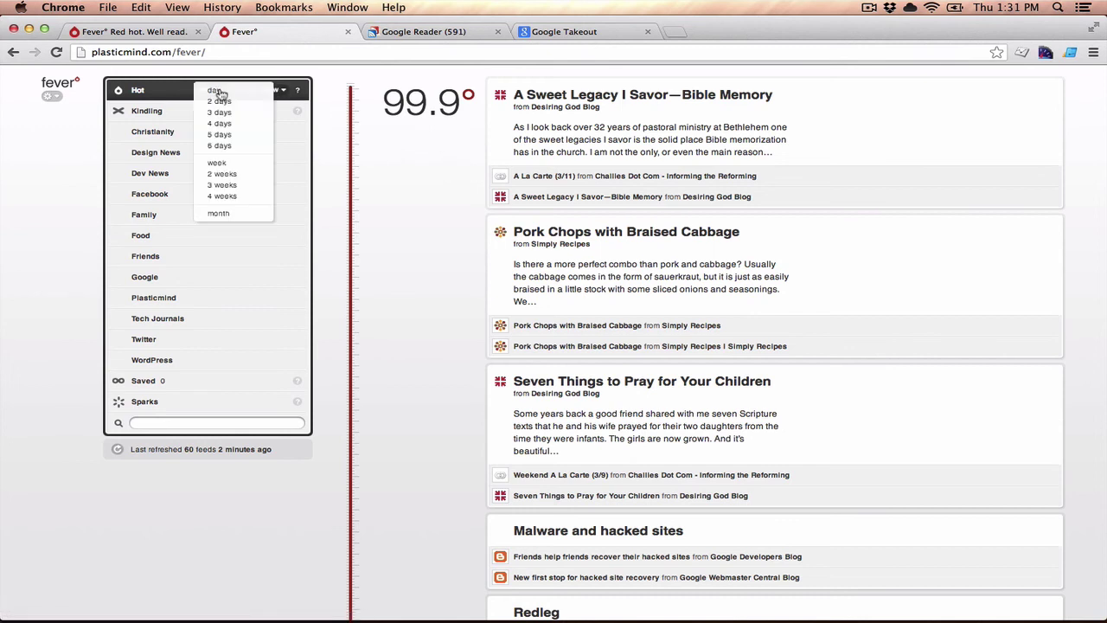
click(220, 213)
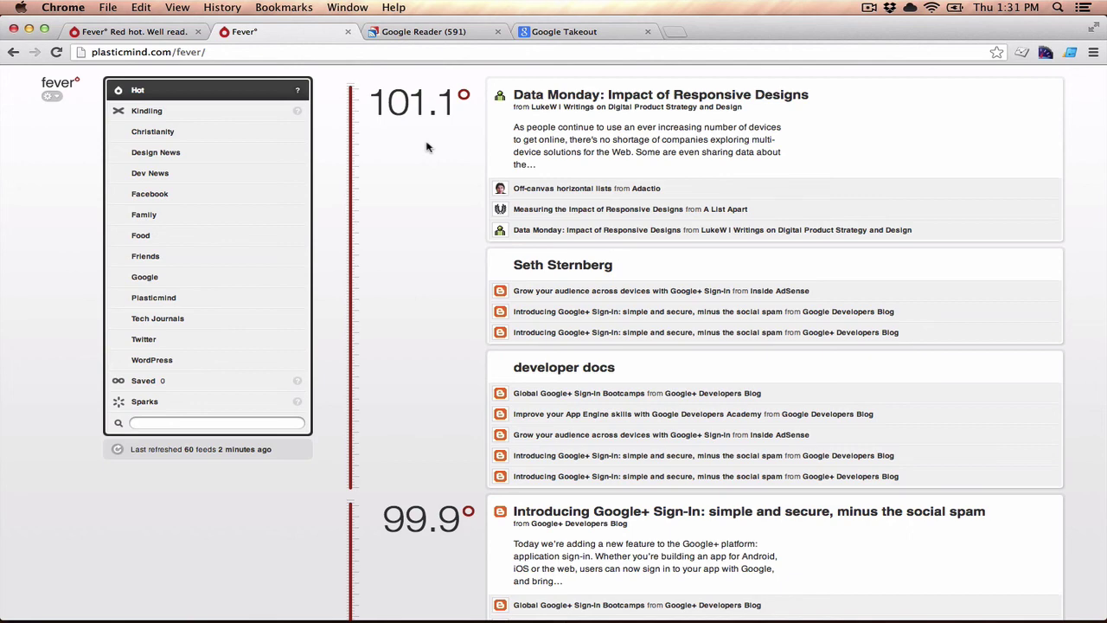
click(55, 96)
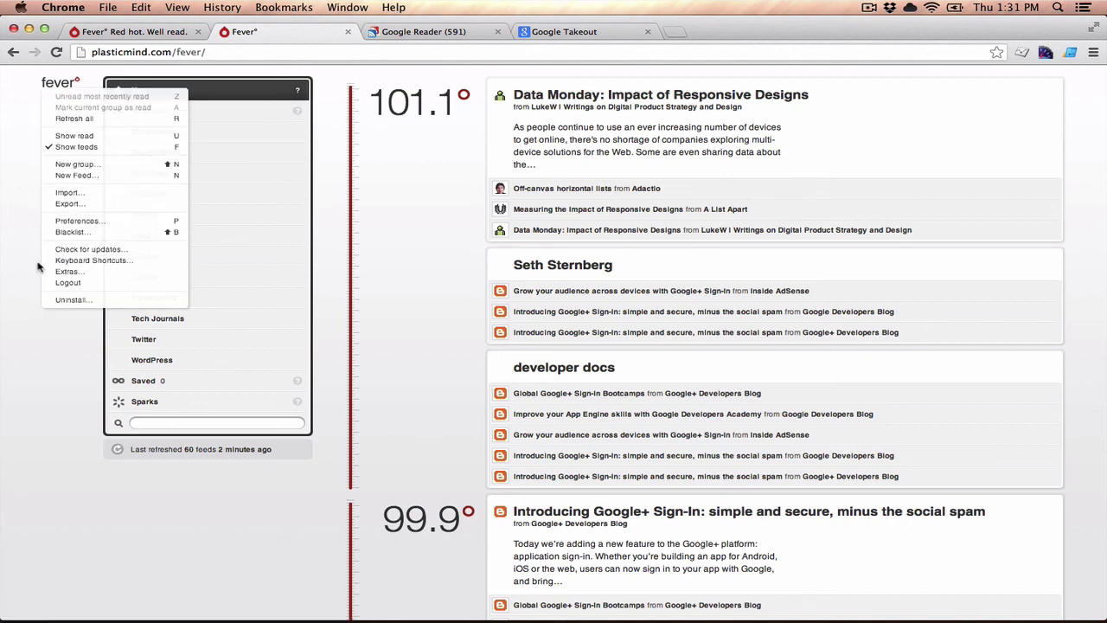
click(26, 217)
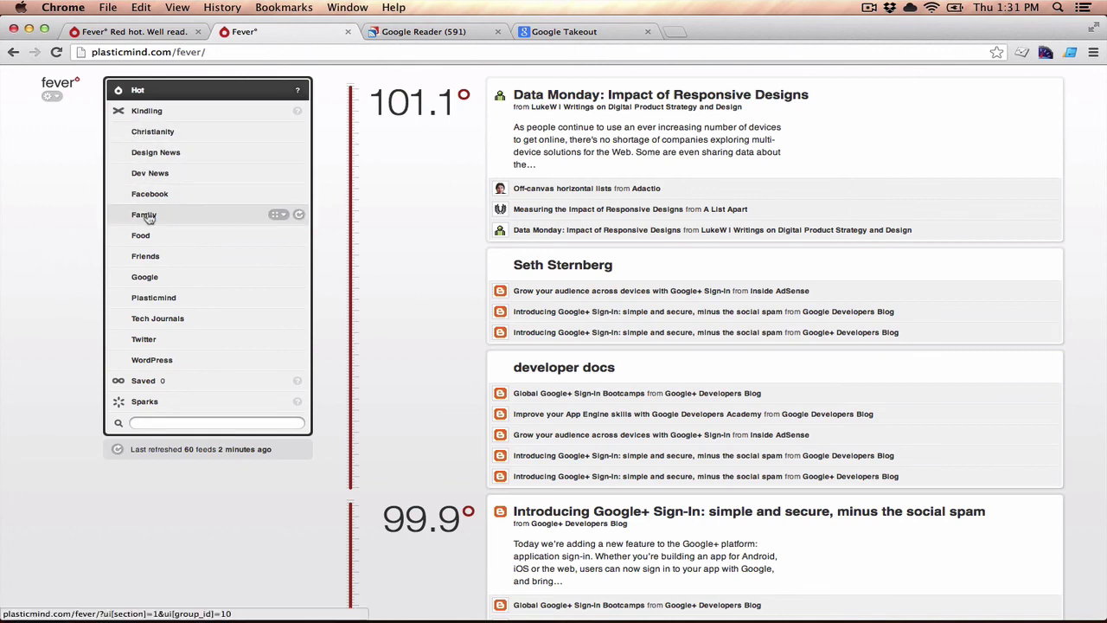